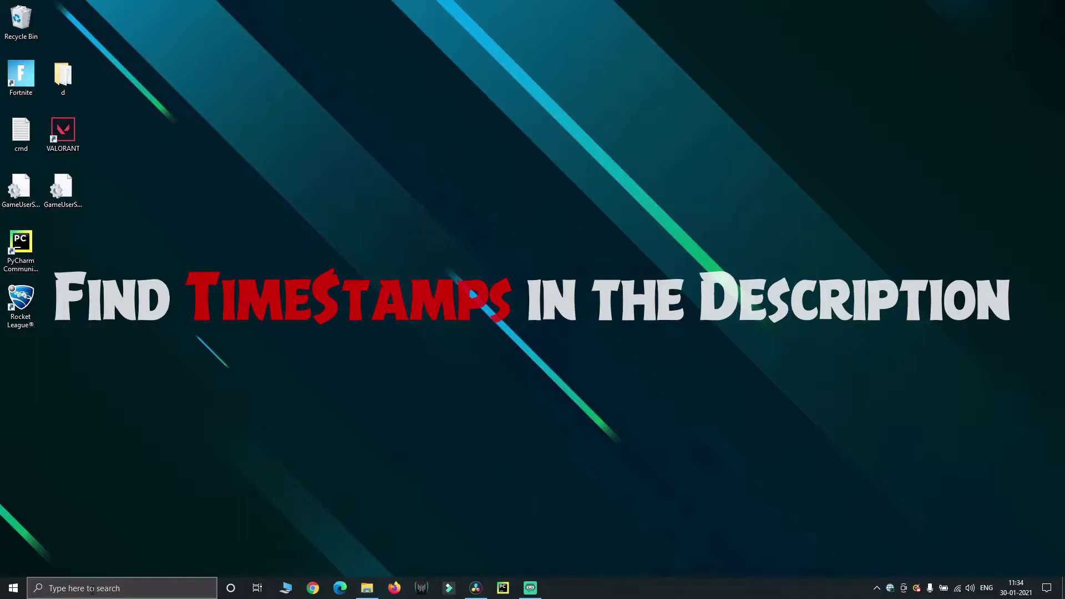
Search 'restore' and open the Create a restore point System Properties window.
click(91, 591)
text(rest)
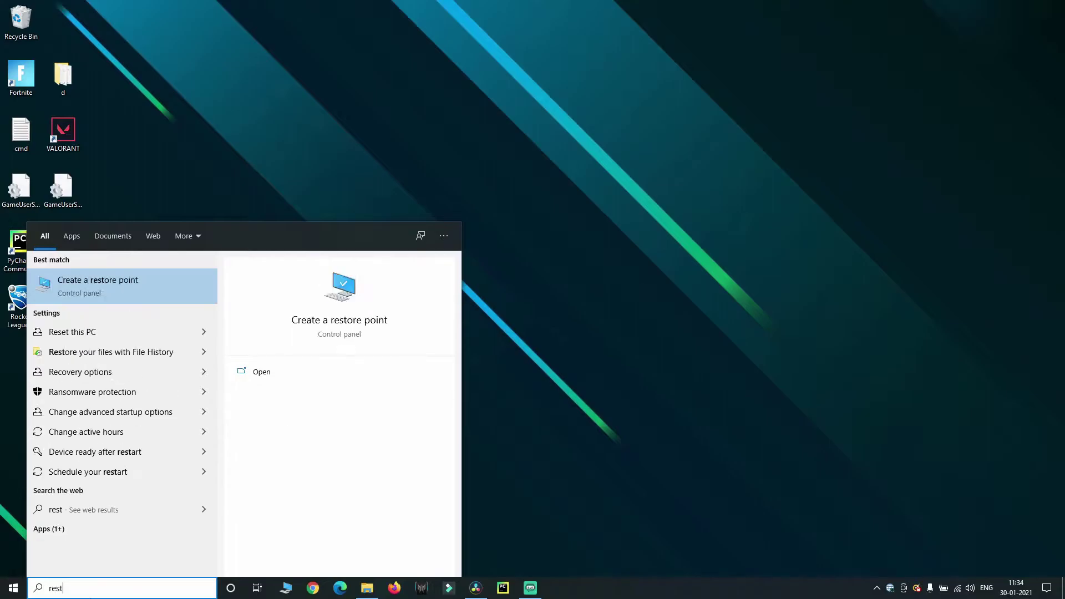
text(ore)
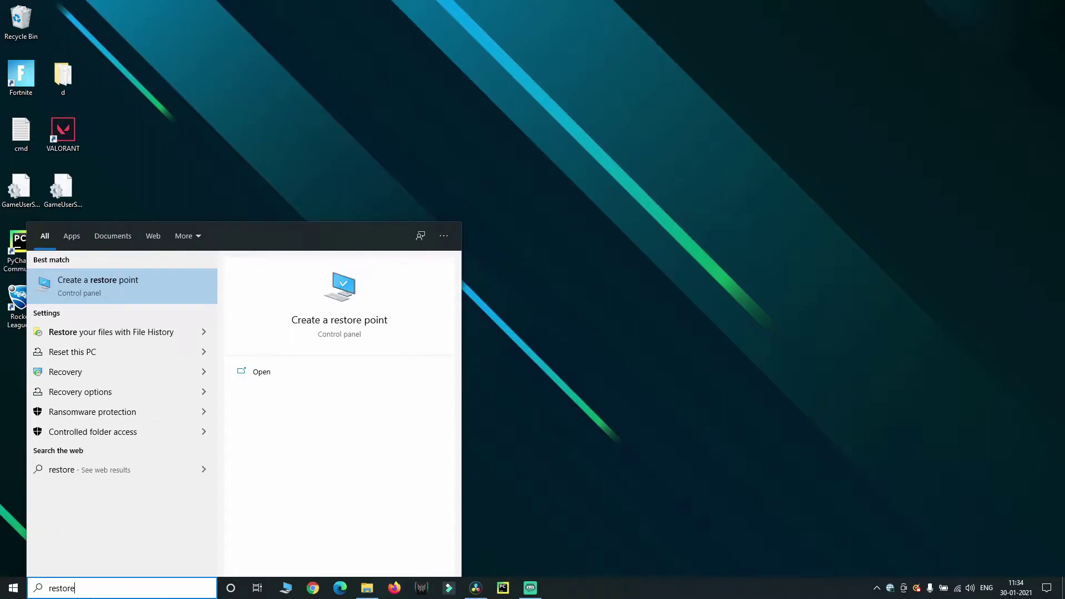
click(78, 284)
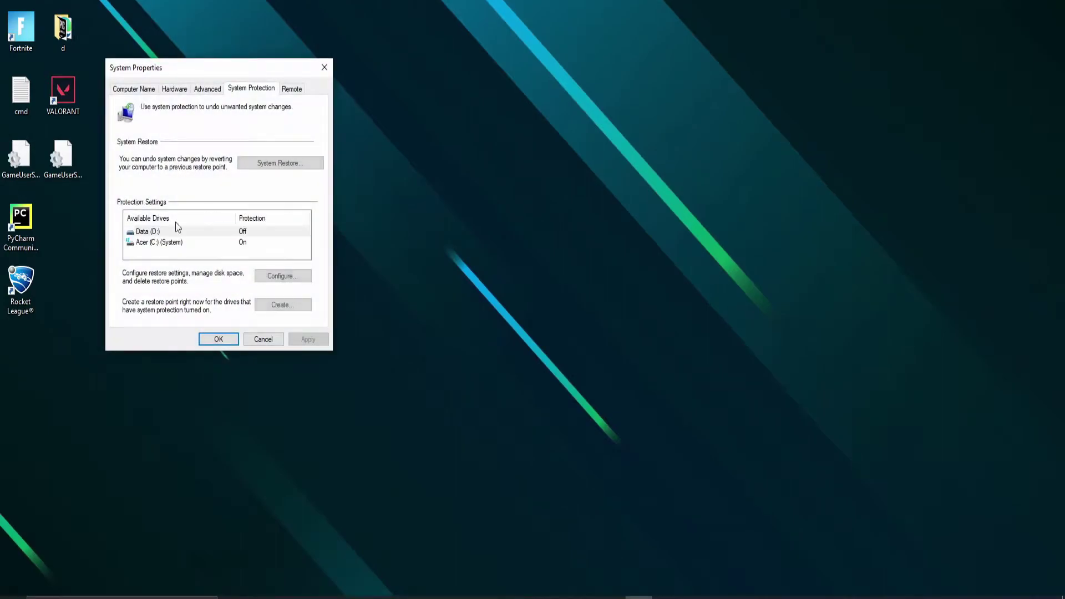
drag(178, 71, 301, 71)
Create a restore point described as 'test' and dismiss the success message.
click(414, 306)
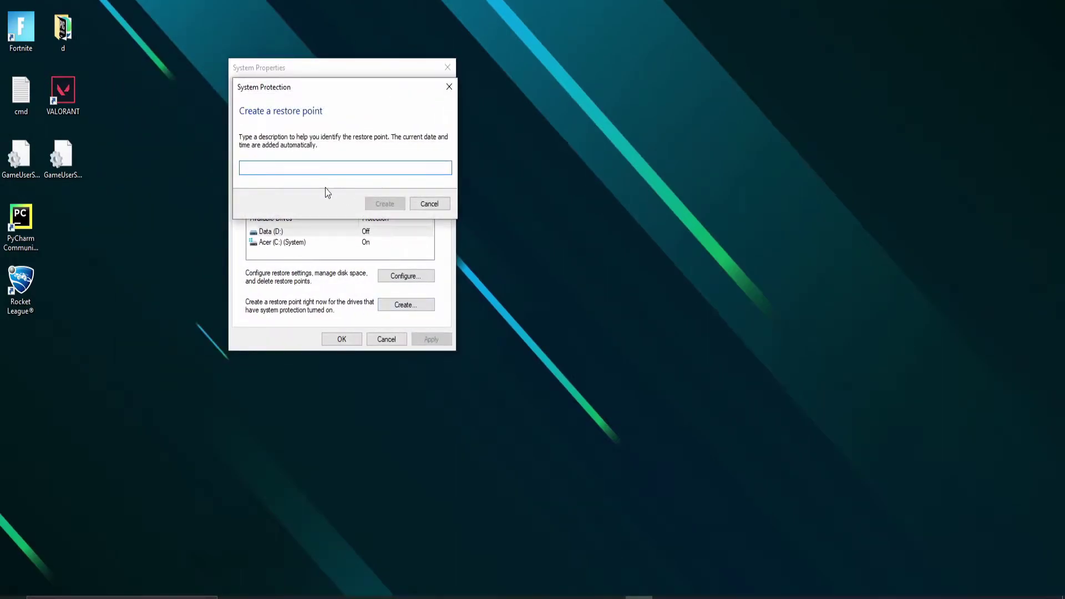
text(test)
click(385, 204)
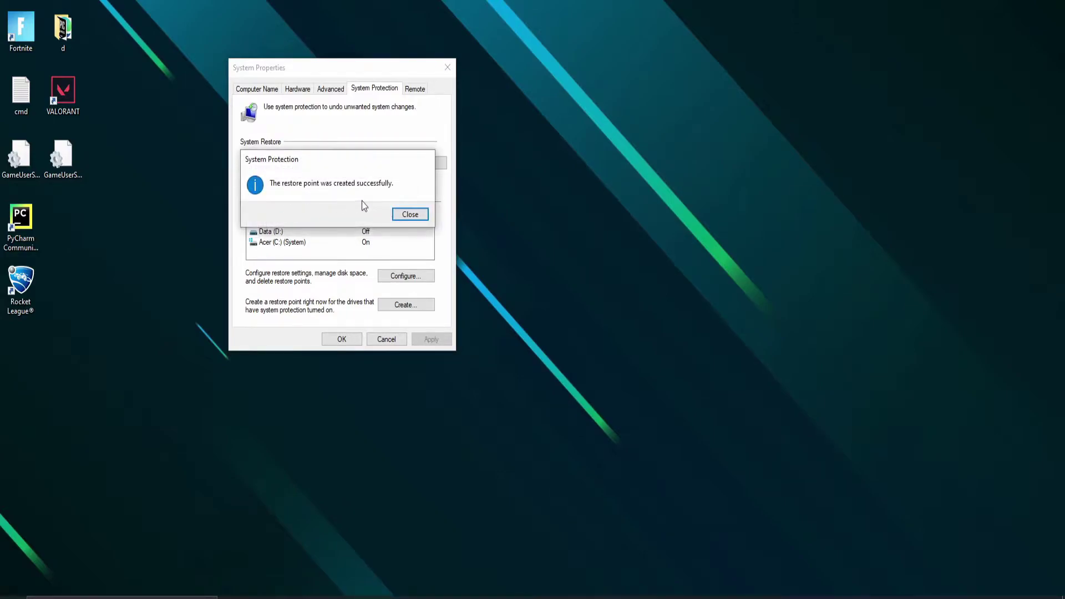
click(405, 215)
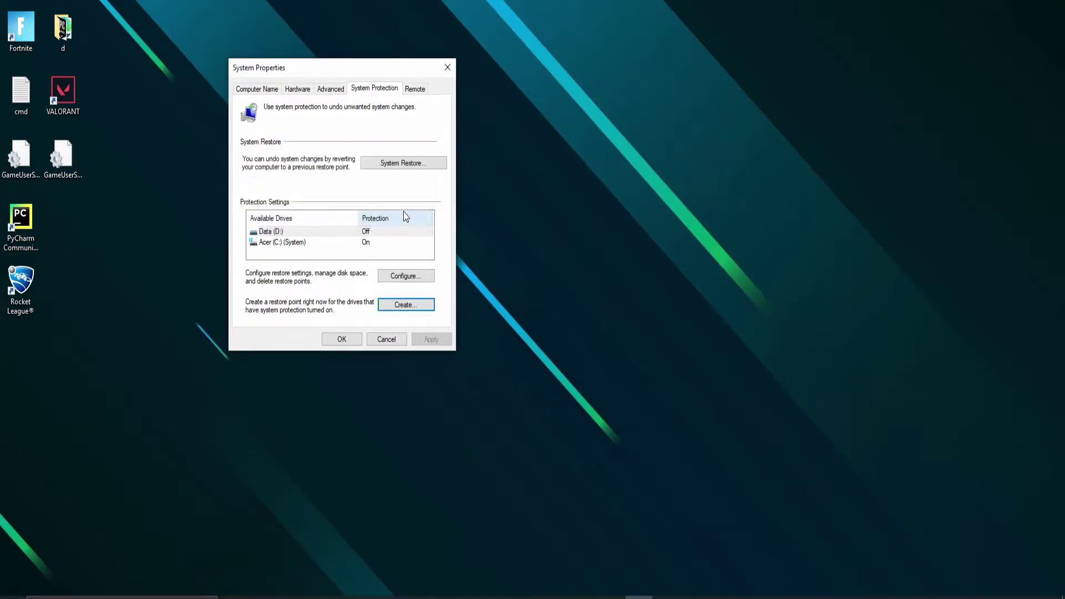
Find the 'test' point in the System Restore wizard, cancel without restoring, and close System Properties.
click(403, 166)
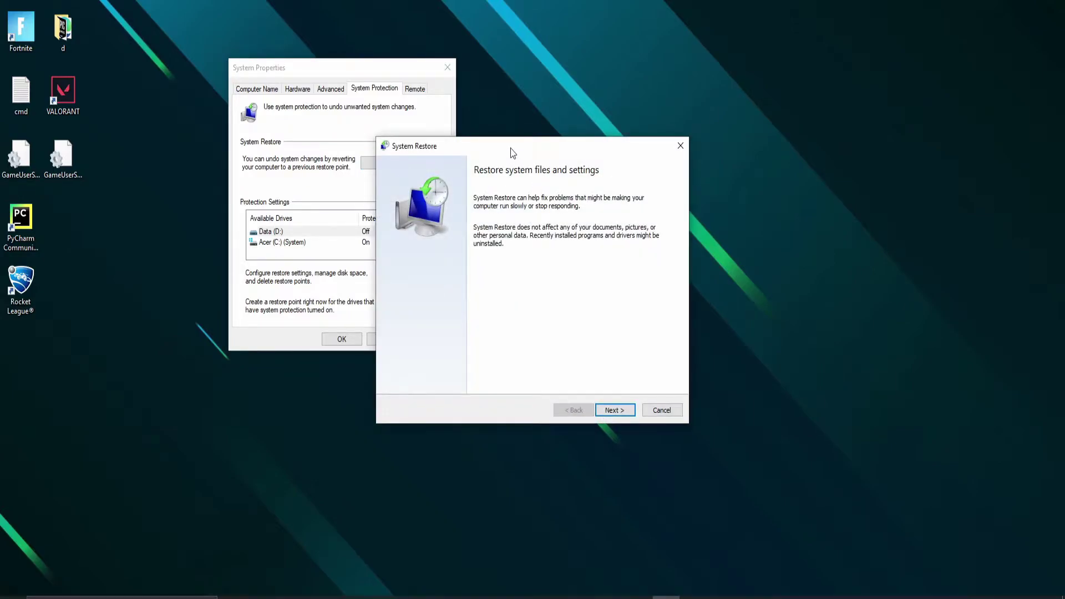
drag(511, 152, 419, 49)
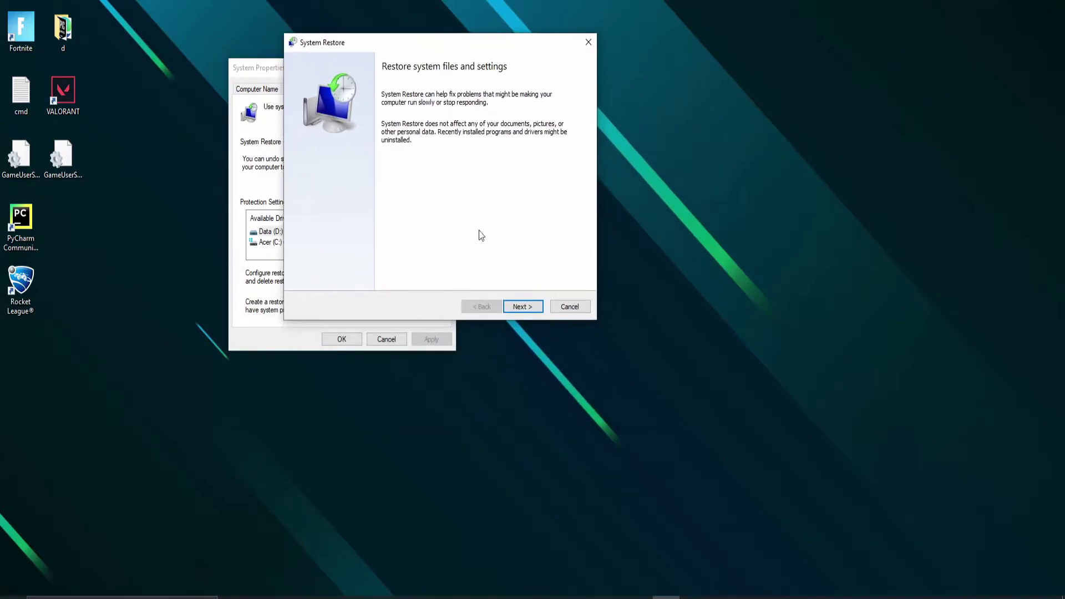
click(522, 308)
click(370, 147)
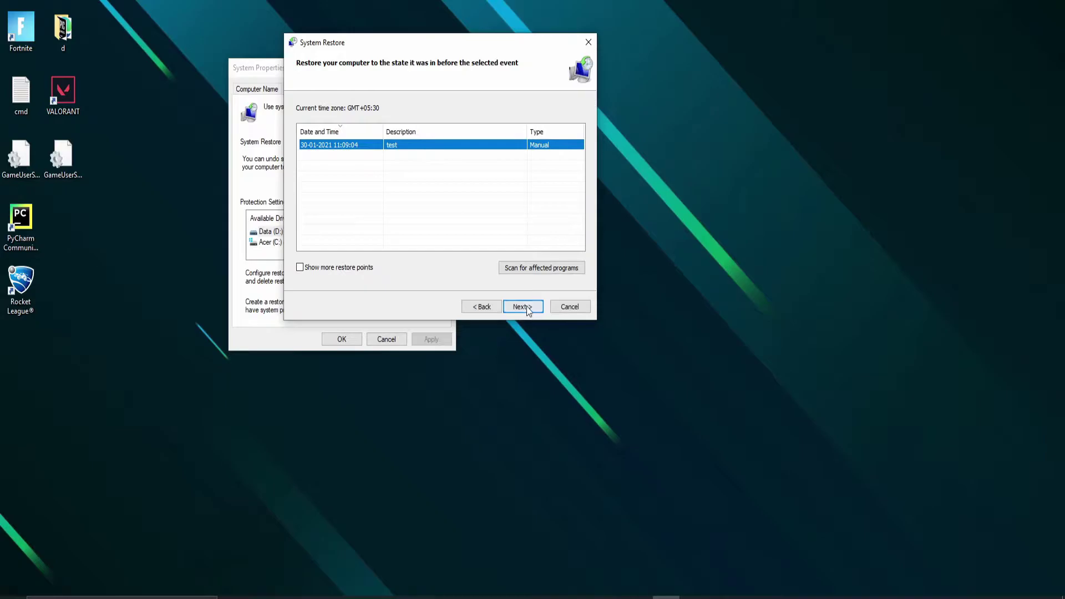
click(526, 306)
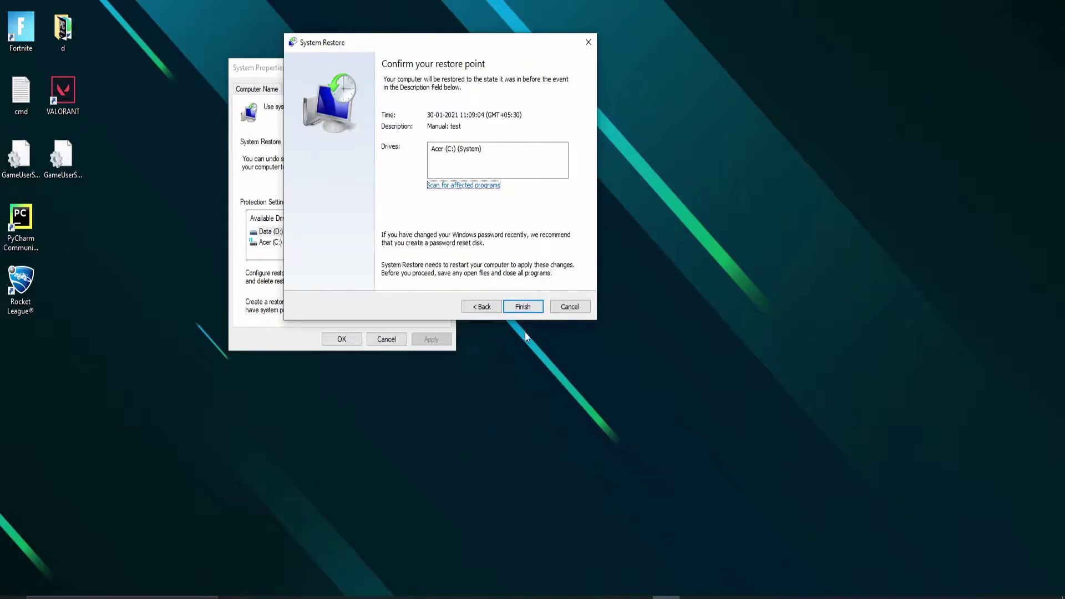
click(570, 309)
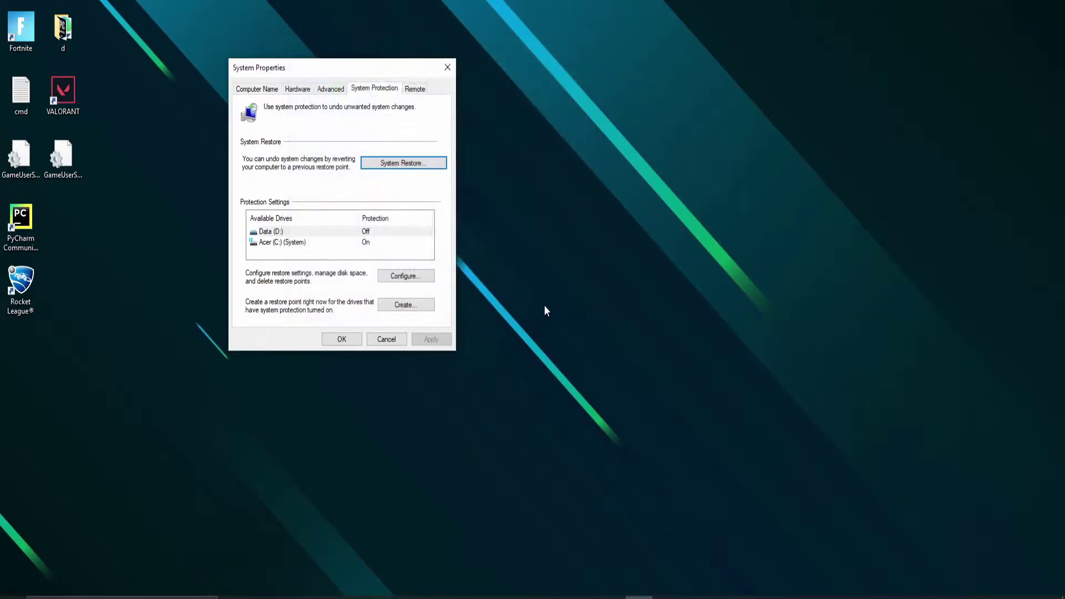
click(447, 67)
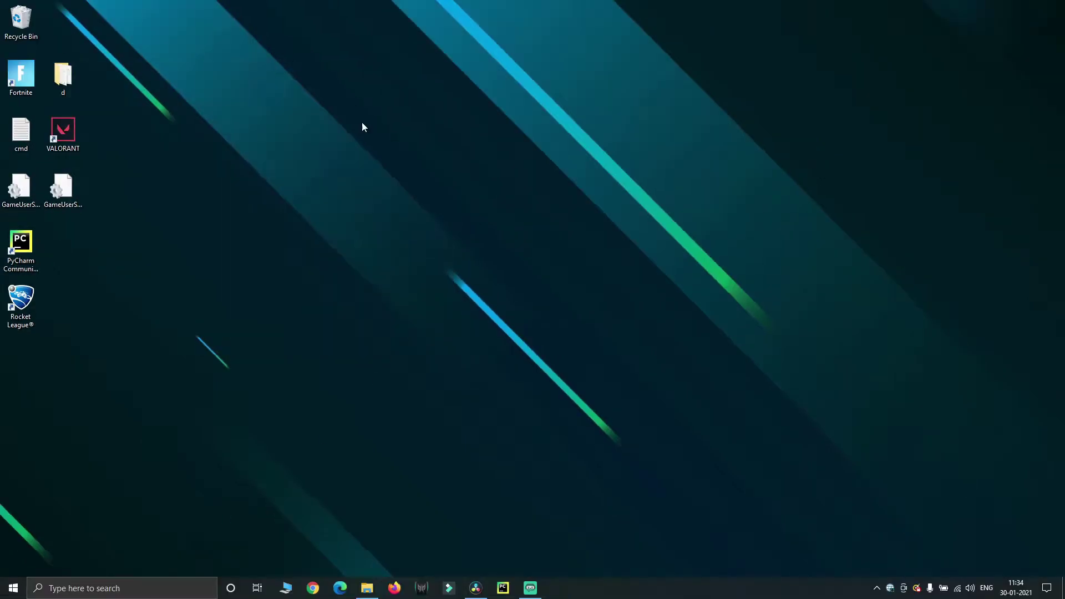
Open Task Manager from the taskbar and show its Startup apps list.
right_click(765, 588)
click(802, 528)
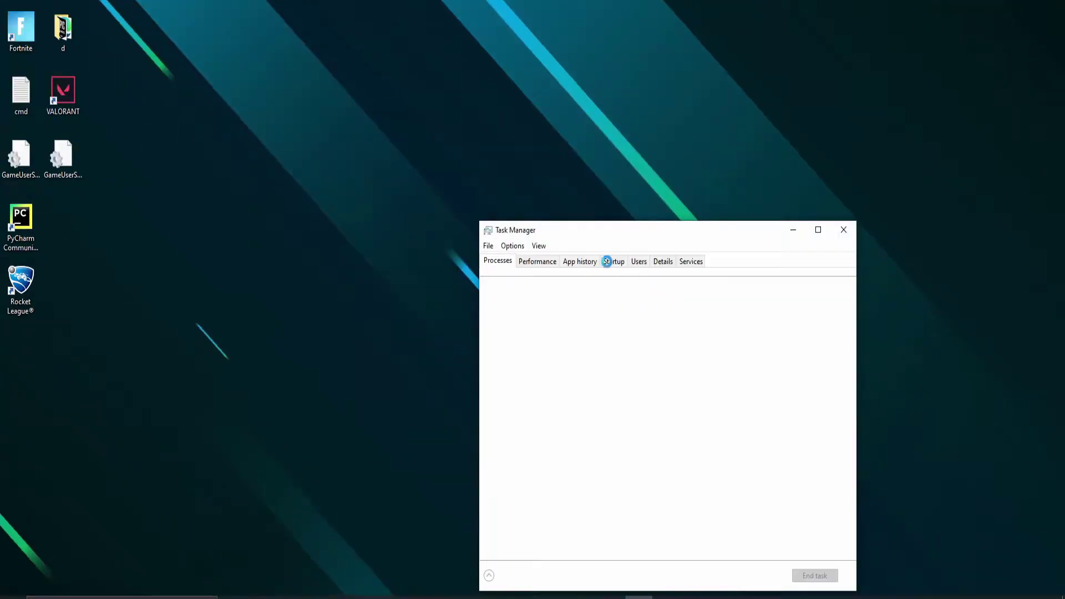
drag(583, 229, 464, 99)
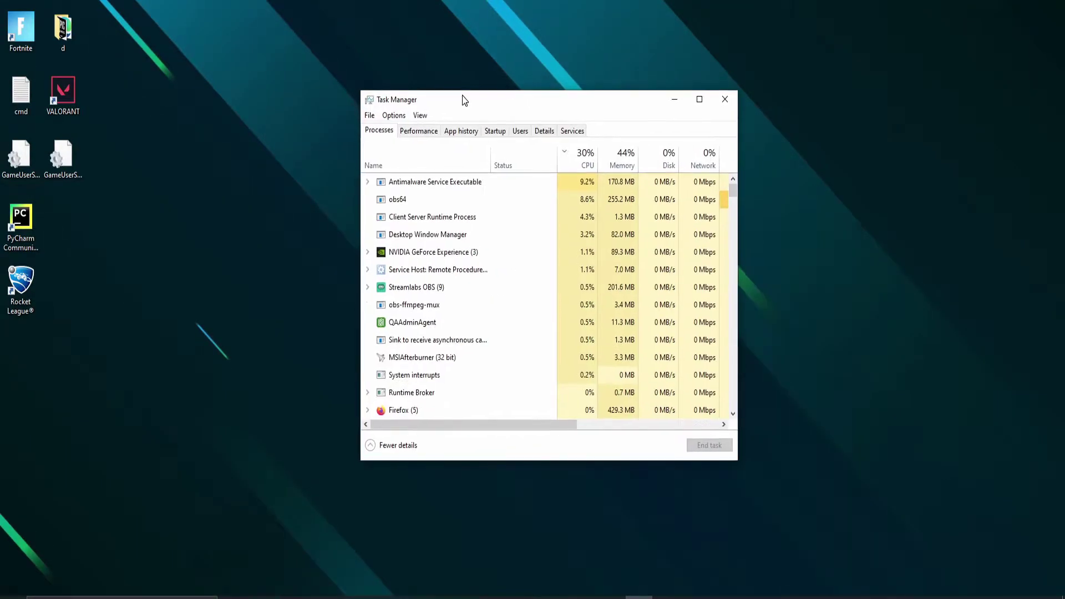
click(499, 131)
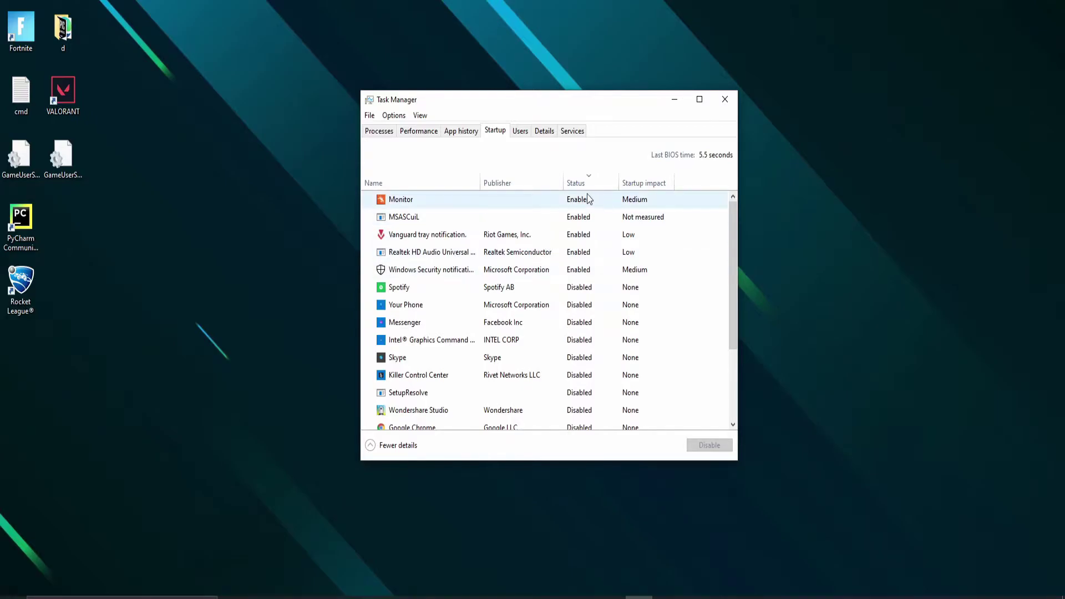
Disable the Vanguard tray notification startup entry.
scroll(587, 200, down, 1)
scroll(586, 200, up, 1)
scroll(582, 189, down, 2)
scroll(581, 185, up, 2)
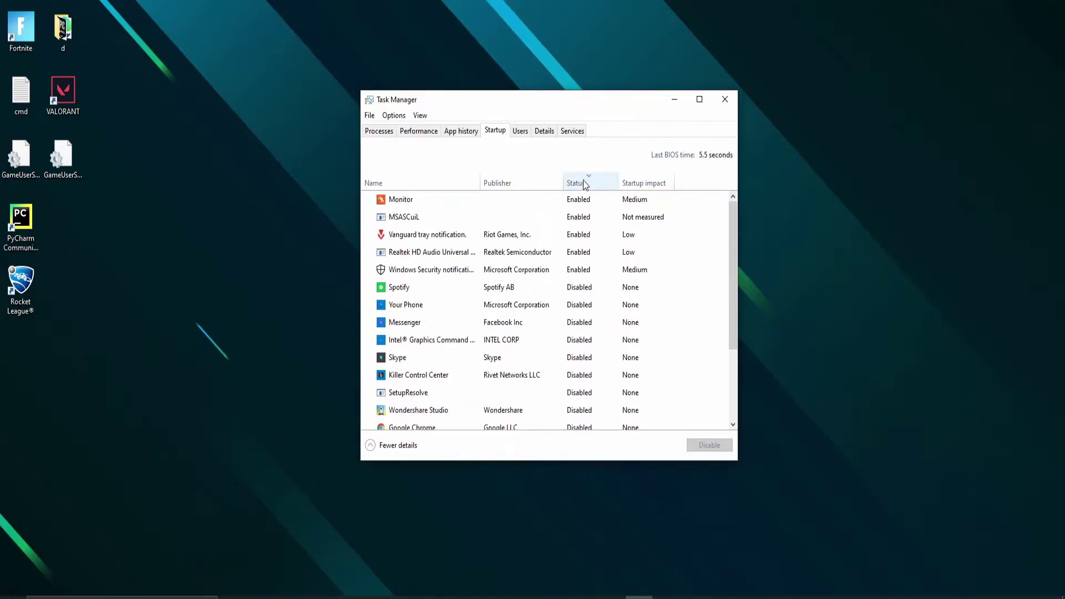
scroll(588, 324, down, 1)
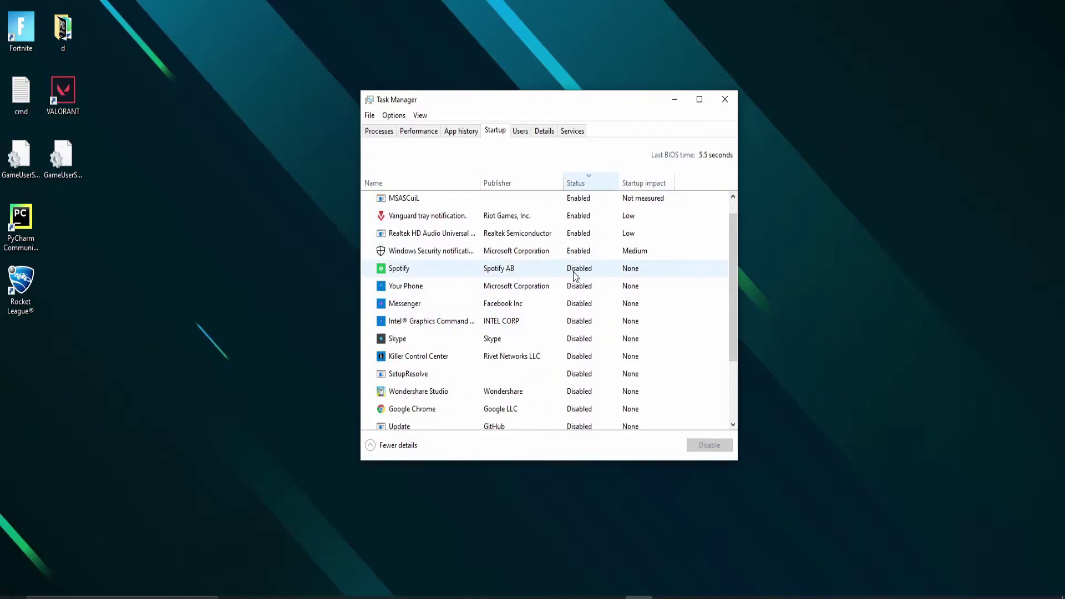
click(580, 374)
scroll(580, 388, up, 1)
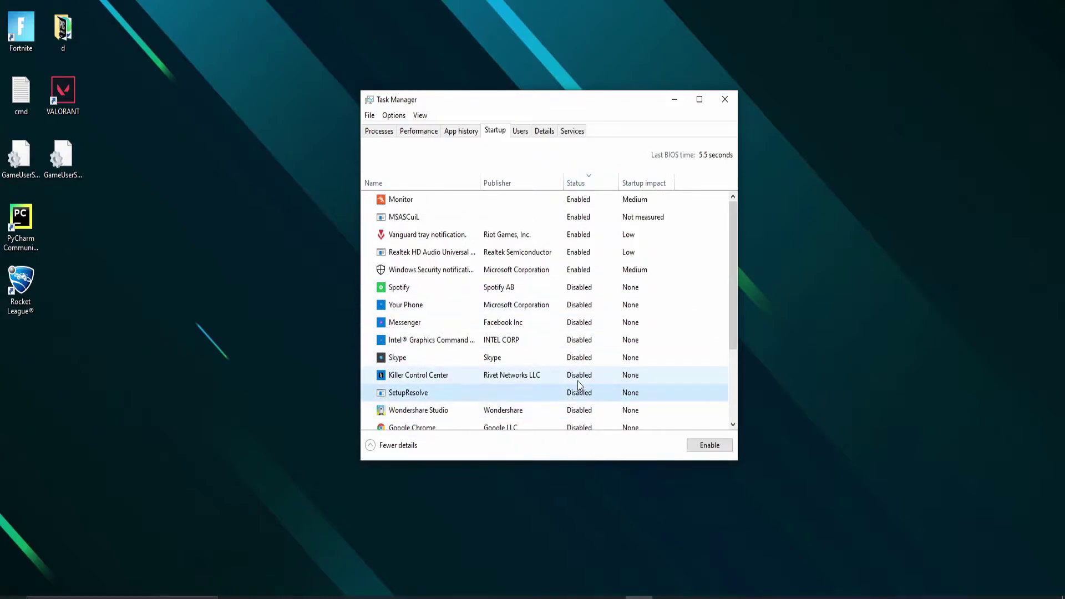
right_click(580, 240)
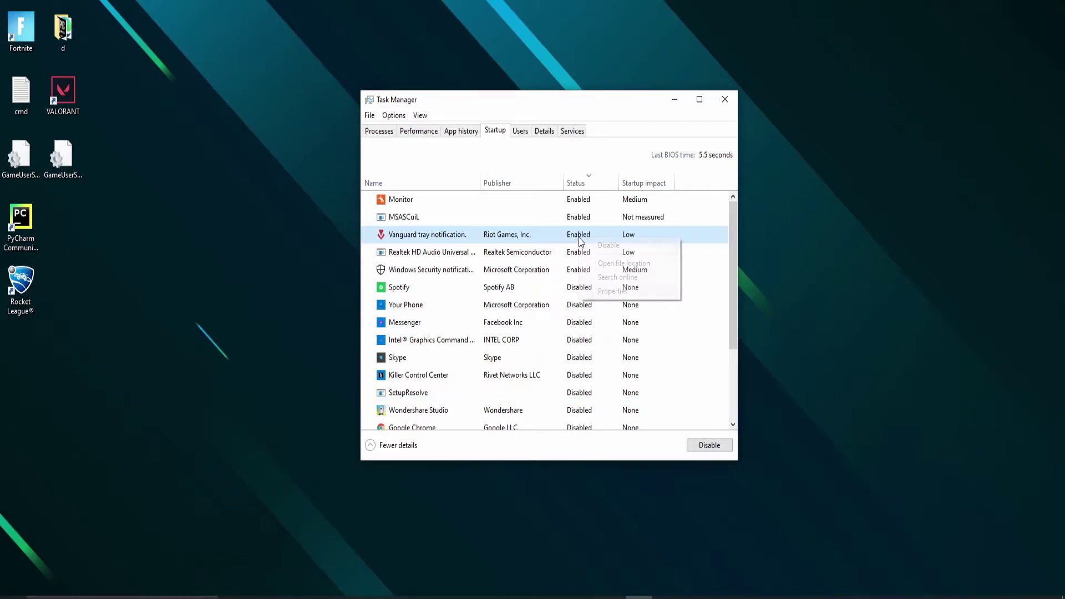
click(605, 249)
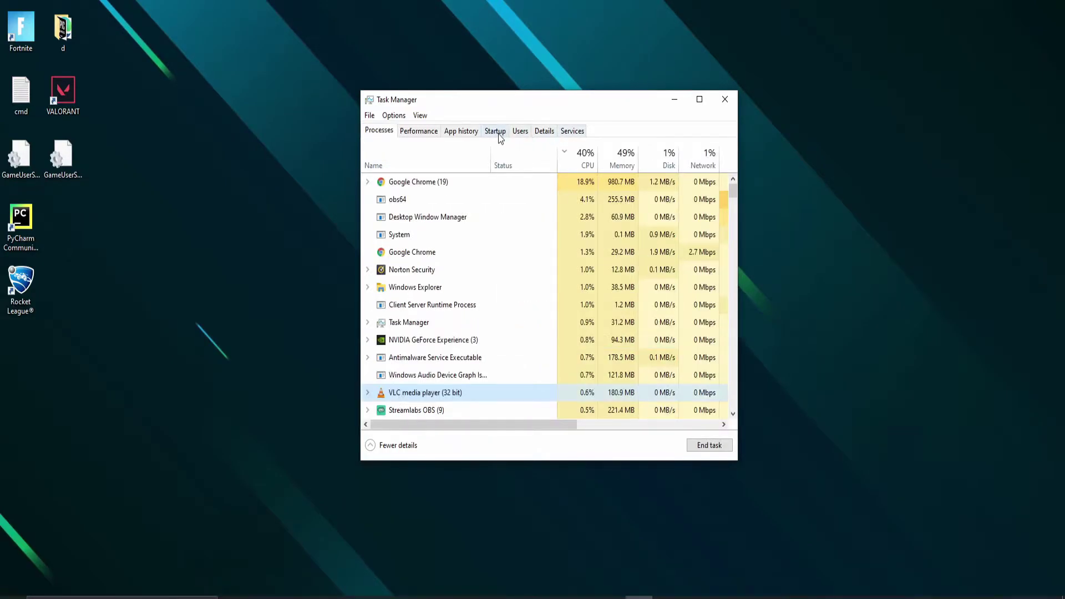
Show the running processes sorted by memory use.
click(496, 132)
click(382, 133)
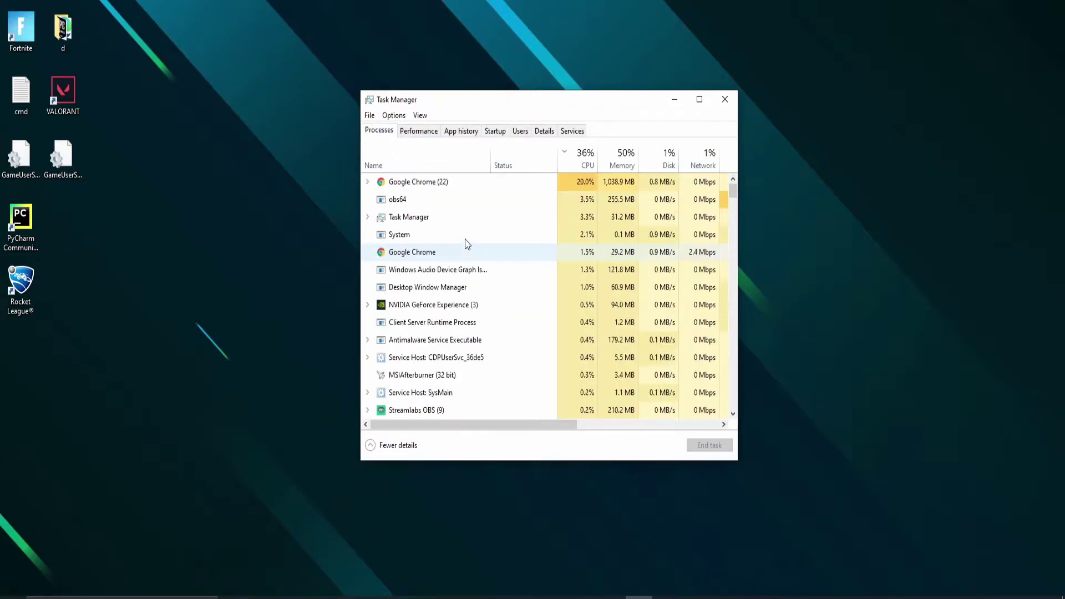
click(584, 160)
click(621, 161)
End the Google Chrome (23) and Firefox (5) process groups, then minimize Task Manager.
click(429, 186)
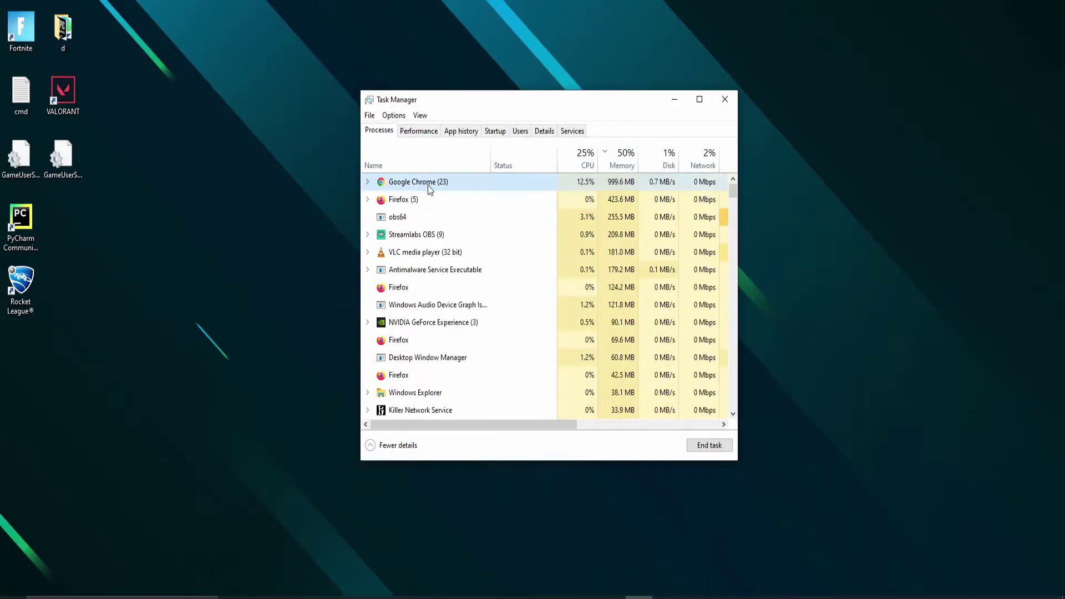
right_click(429, 181)
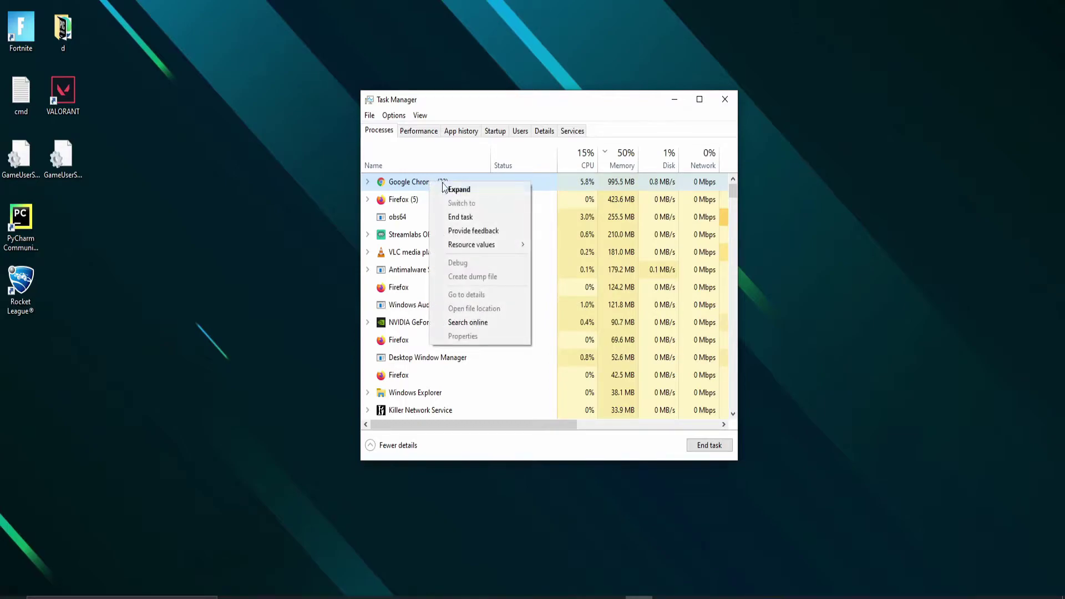
click(465, 217)
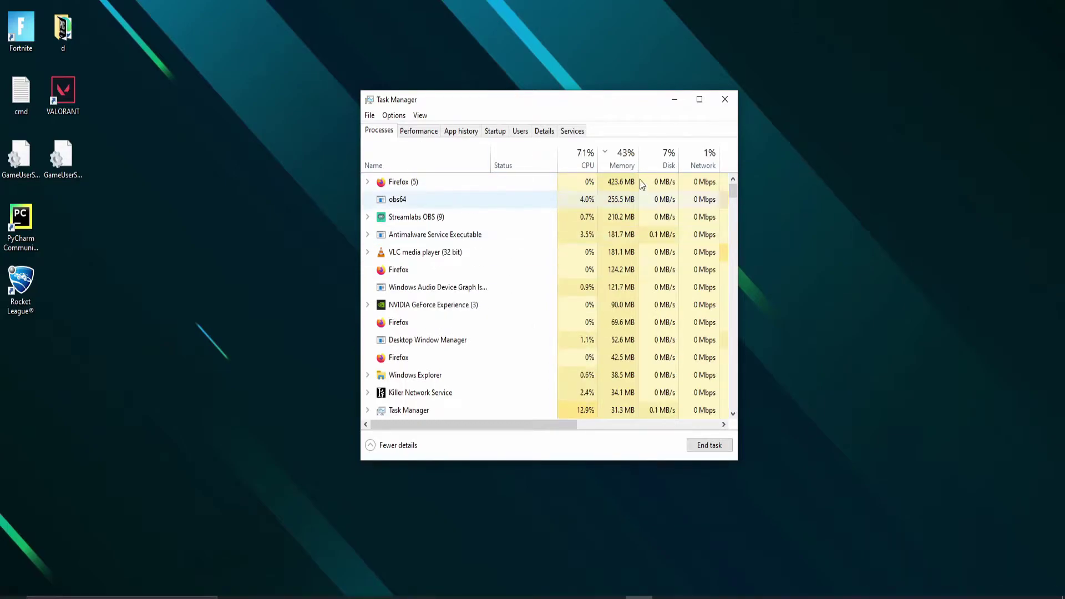
right_click(485, 184)
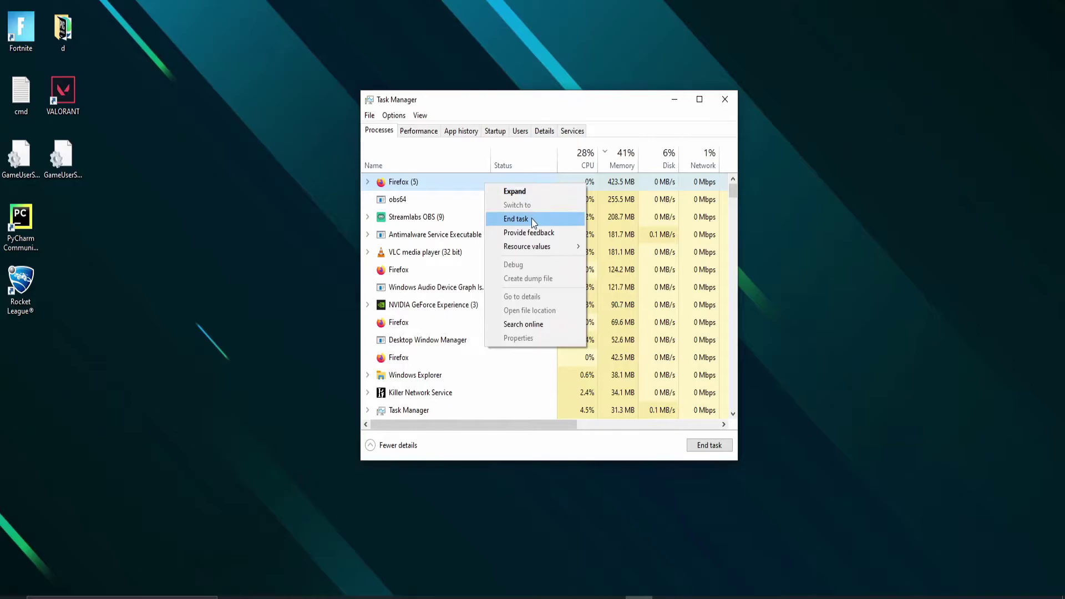
click(532, 218)
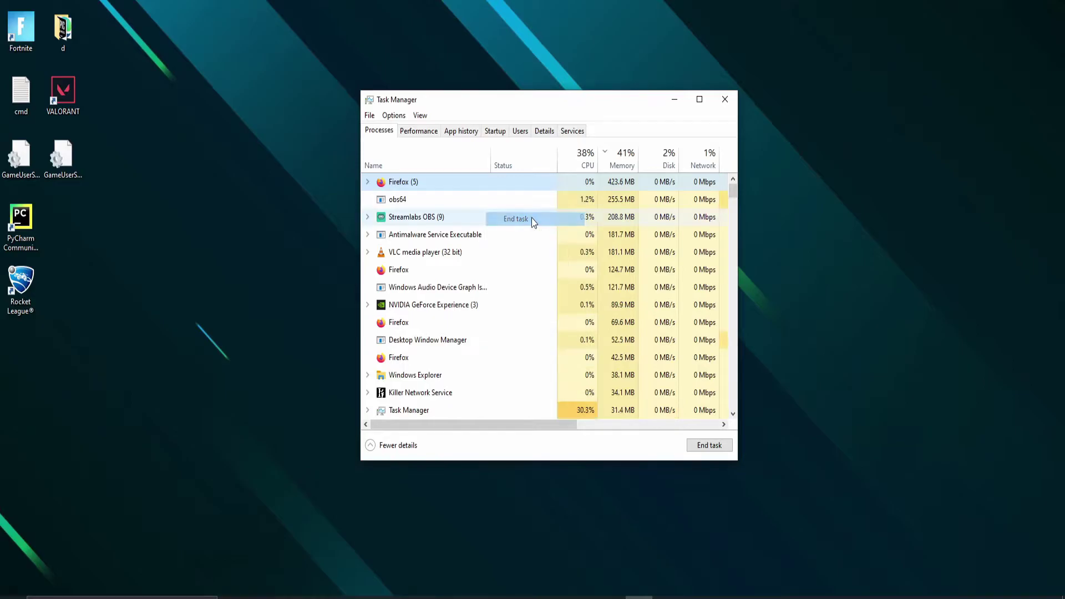
click(675, 100)
Open the advanced display settings from the desktop's Display settings.
right_click(499, 160)
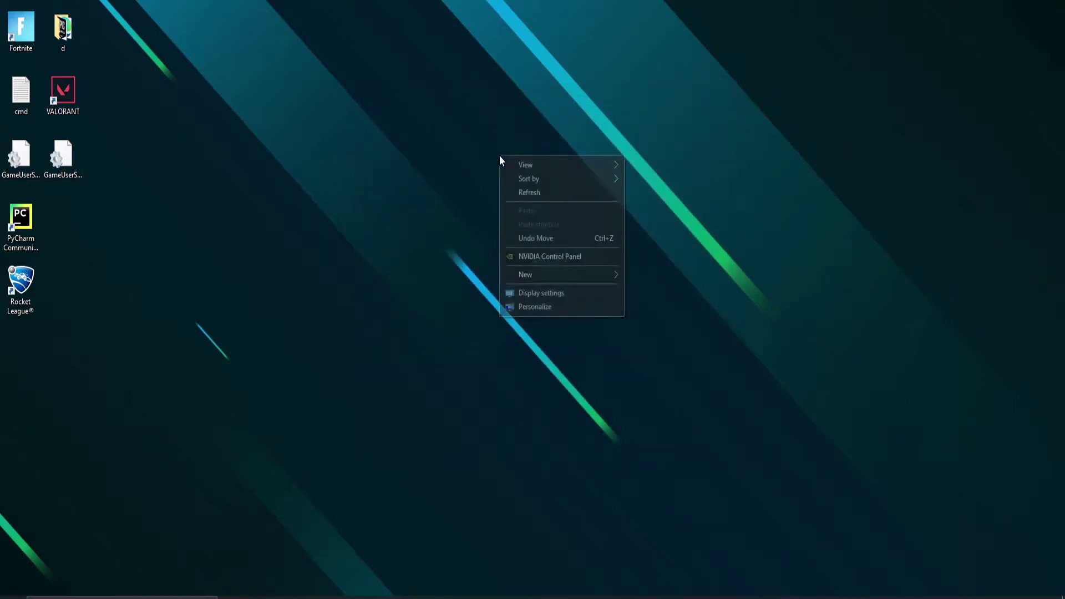
click(549, 291)
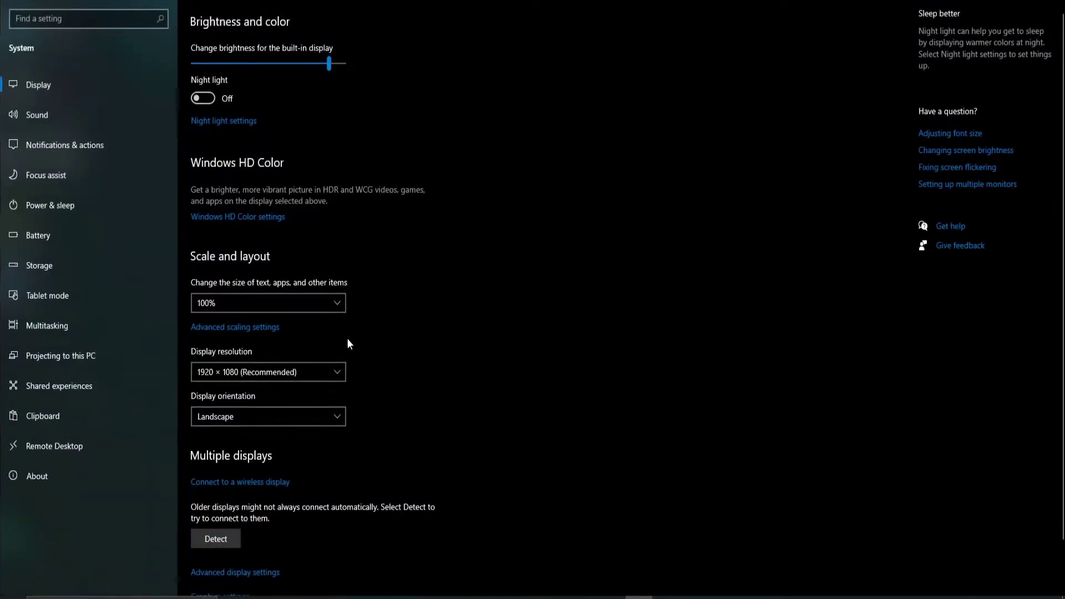
scroll(345, 389, down, 2)
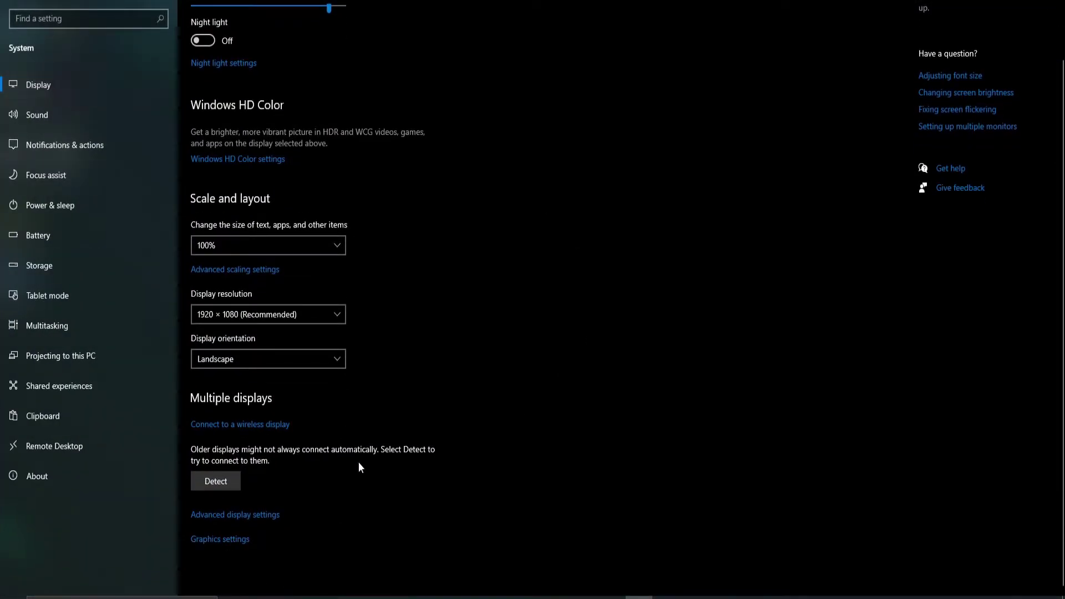
click(235, 515)
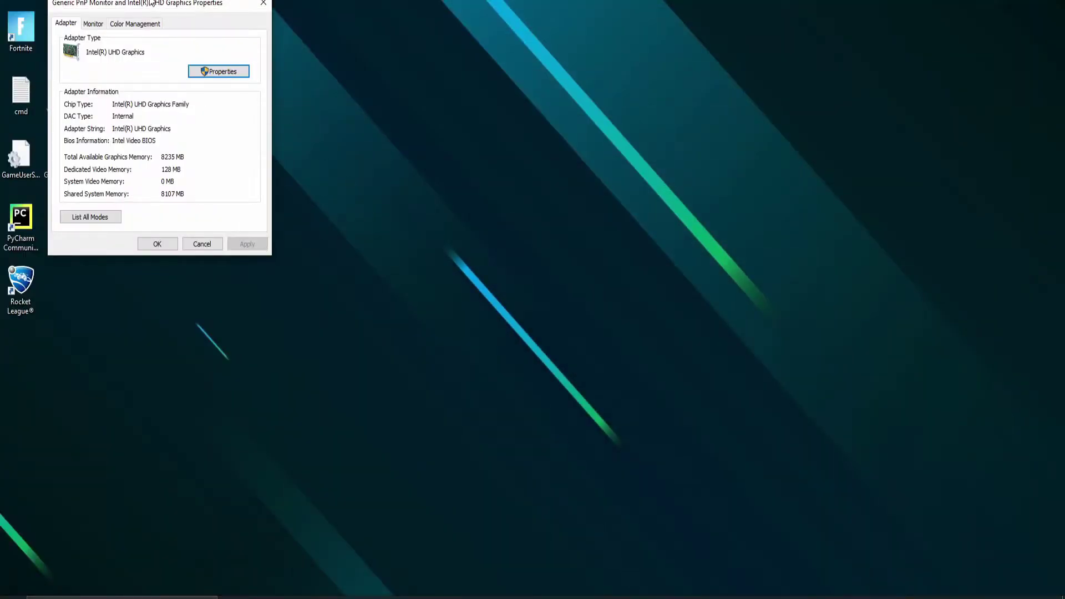
Set the monitor's screen refresh rate to 144 Hertz and confirm with OK.
drag(150, 3, 229, 8)
click(172, 29)
click(214, 131)
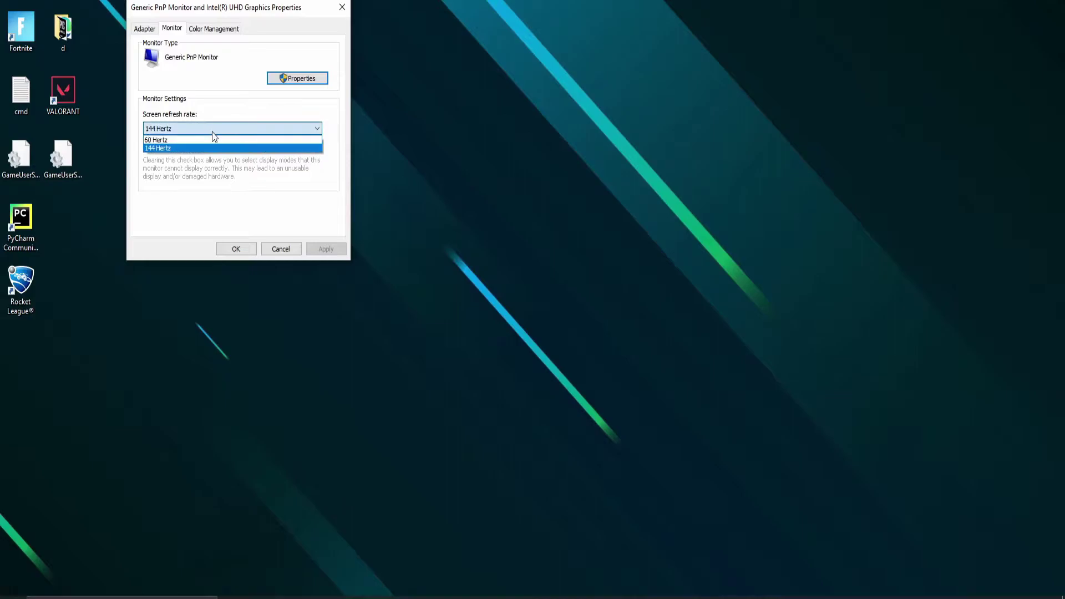
click(167, 150)
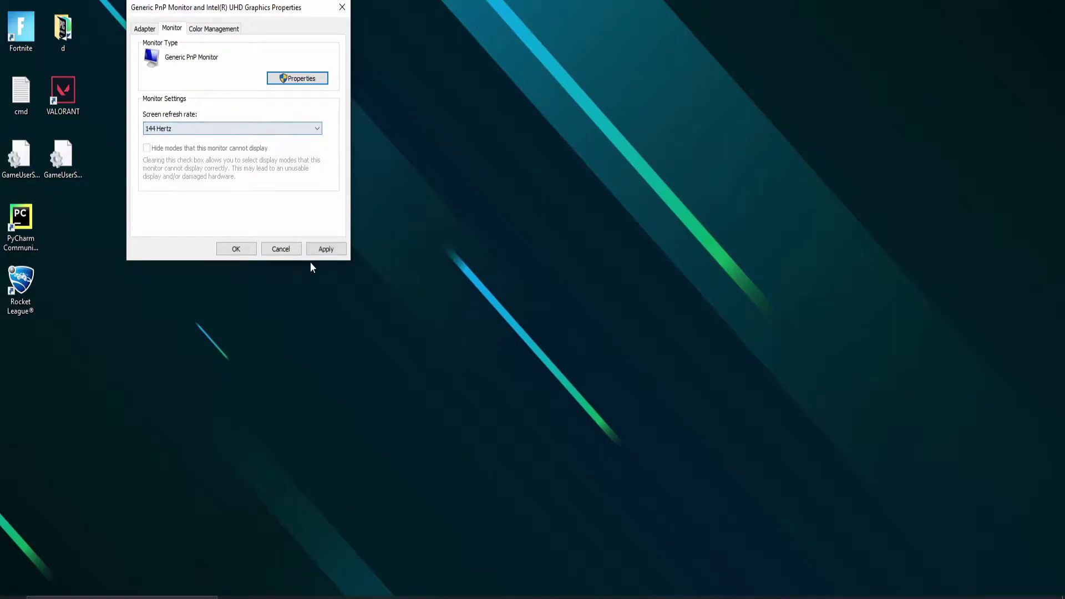
click(235, 249)
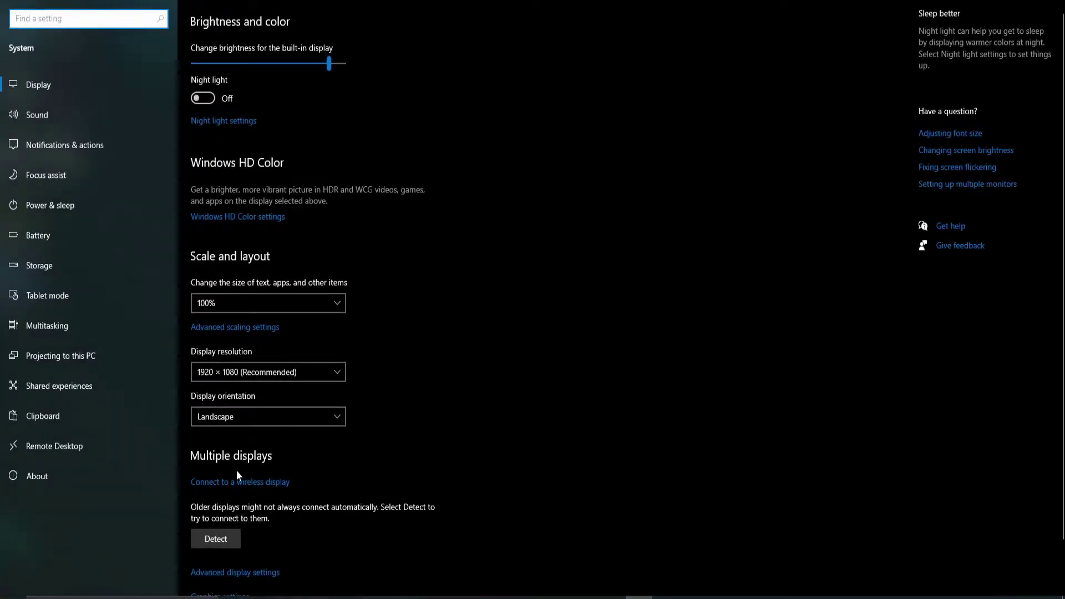
Add FortniteClient-Win64-Shipping to the per-app graphics performance preference list.
scroll(236, 471, down, 2)
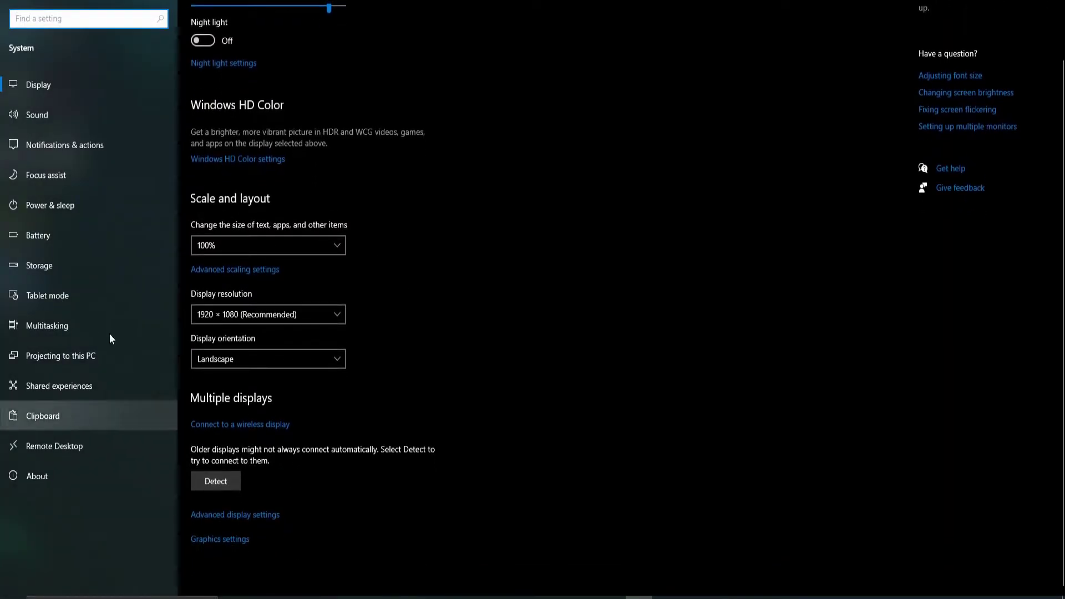
click(224, 545)
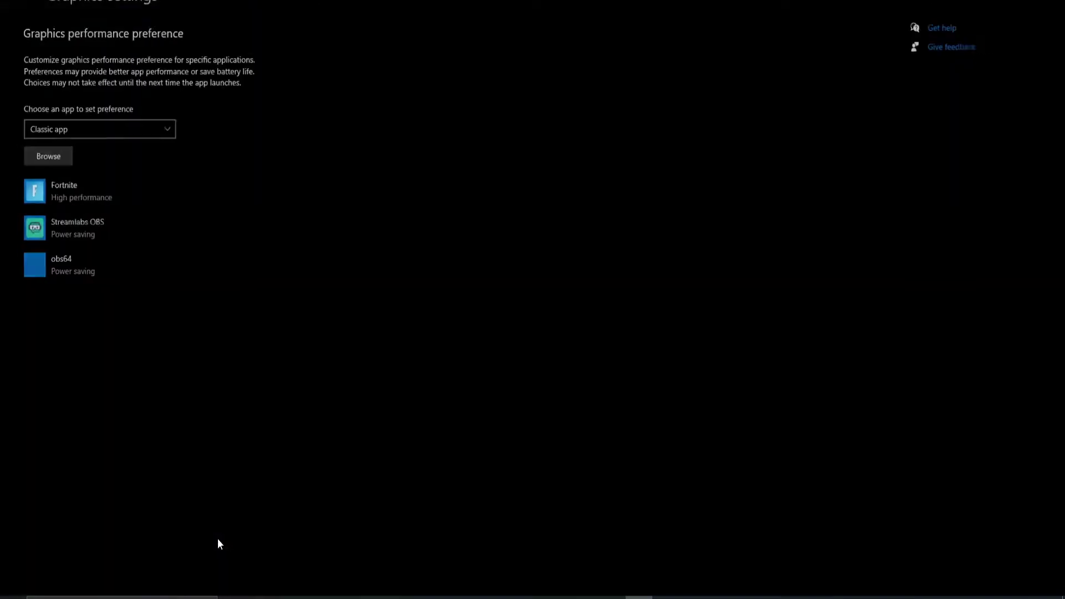
click(43, 157)
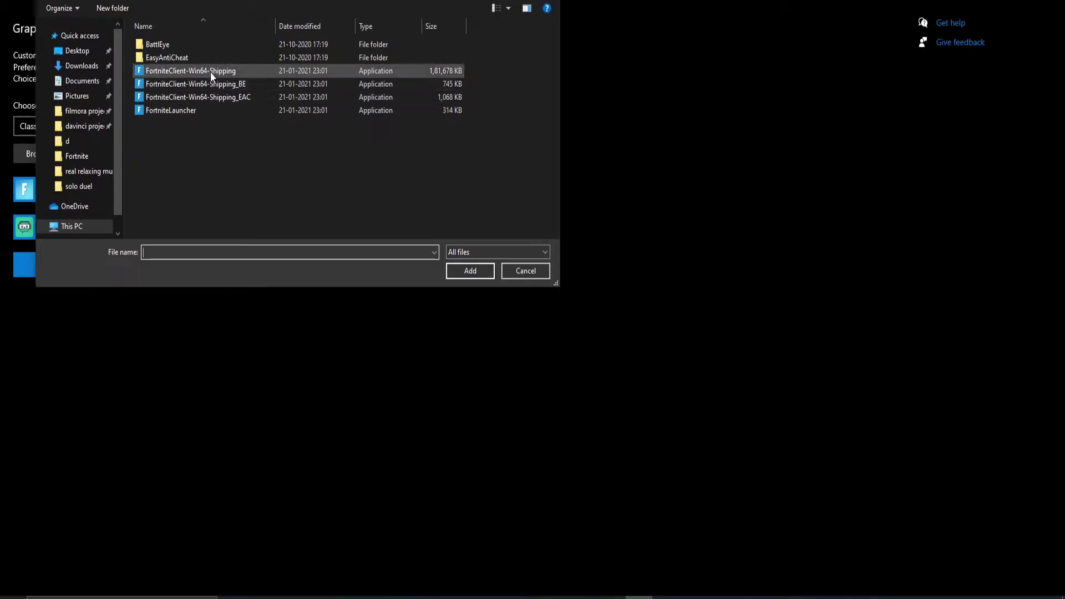
click(211, 72)
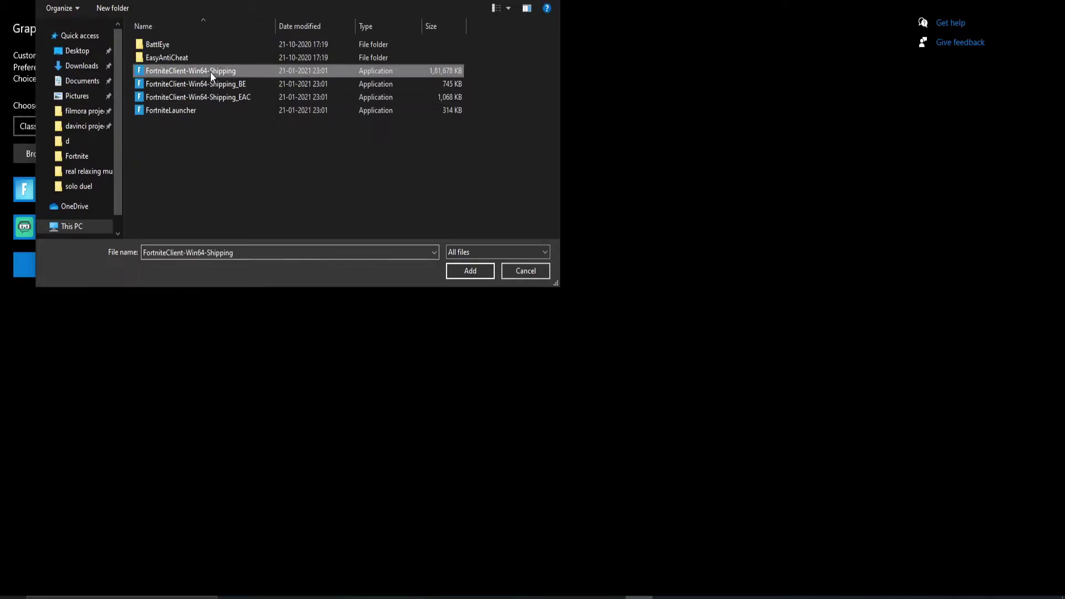
click(468, 272)
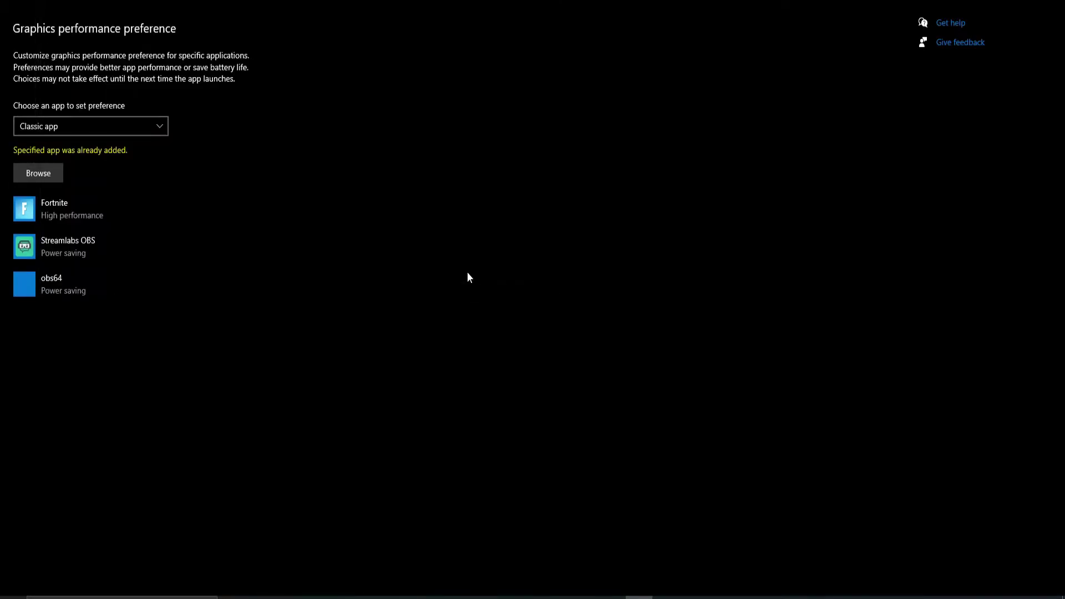
click(43, 172)
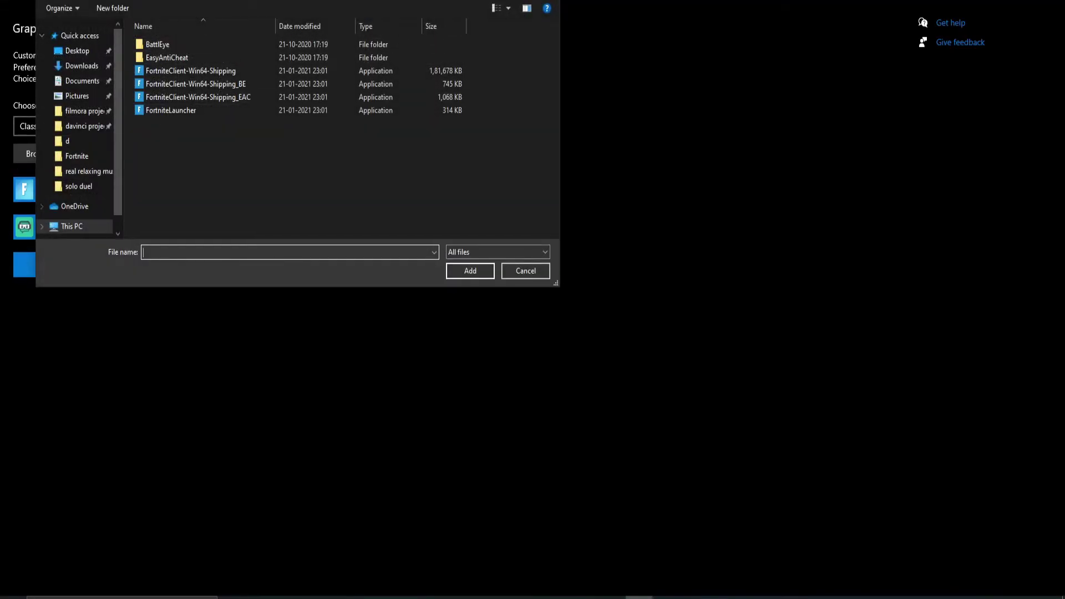
key(Escape)
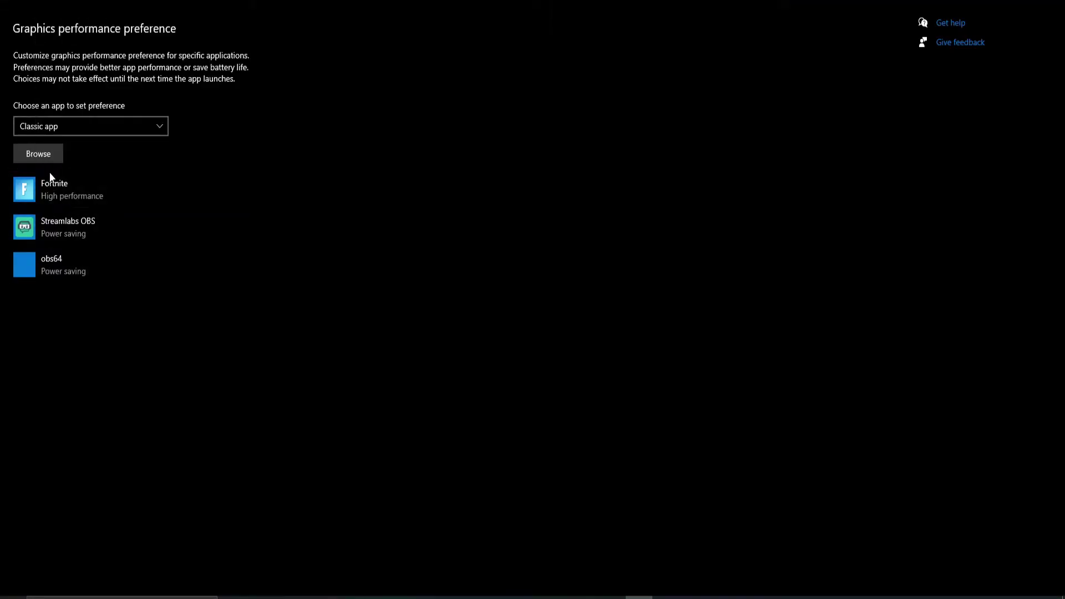
Set Fortnite's graphics preference to High performance and save it.
click(60, 183)
click(175, 255)
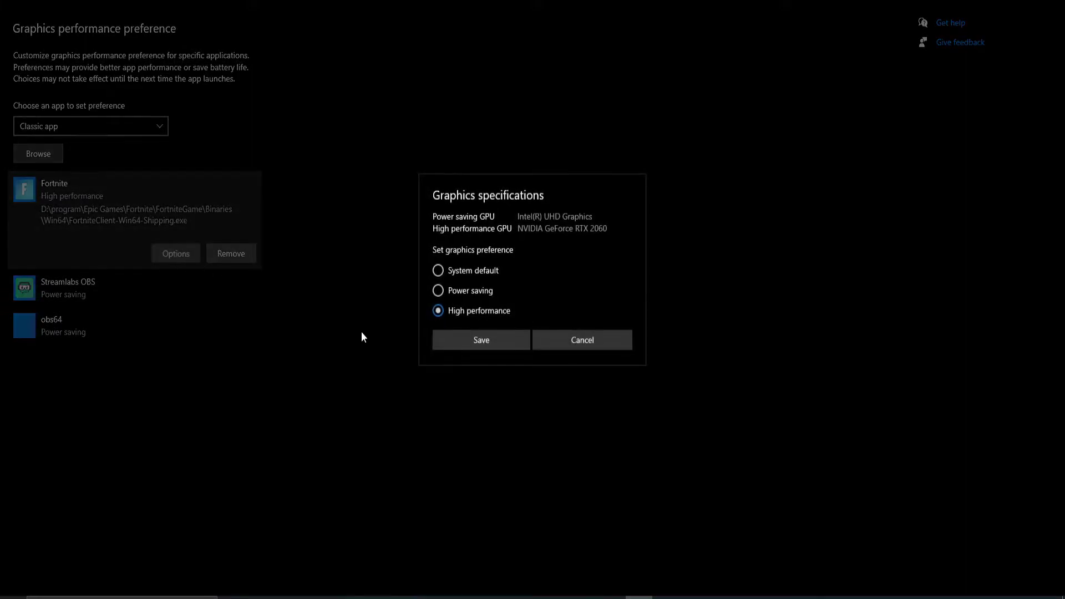
click(464, 312)
click(490, 343)
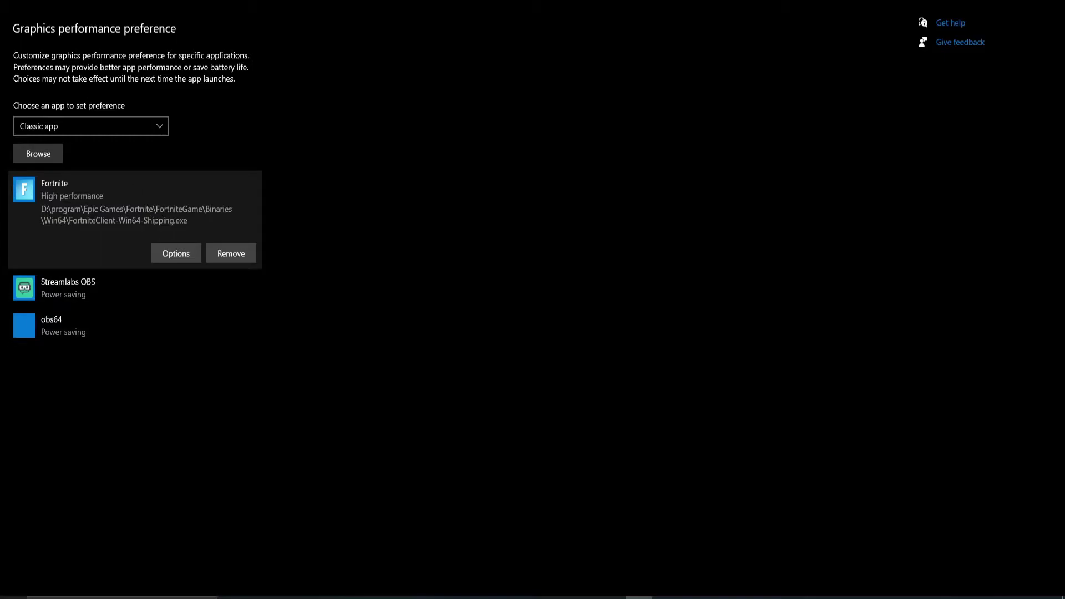
Switch off 'Get notifications from apps and other senders'.
key(alt+Left)
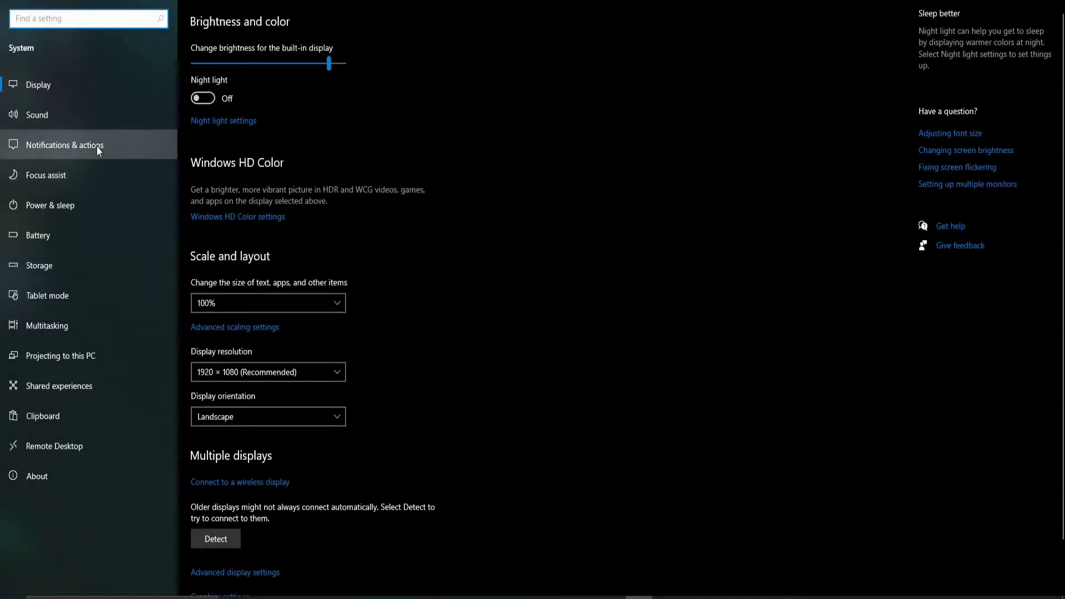
click(96, 145)
click(202, 170)
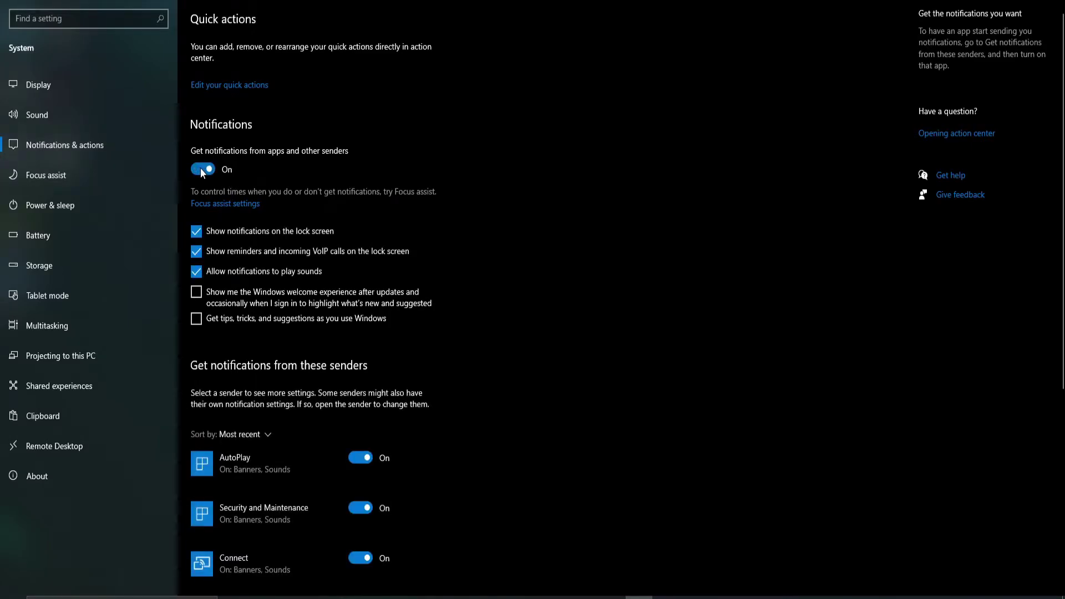
click(203, 169)
scroll(198, 192, down, 5)
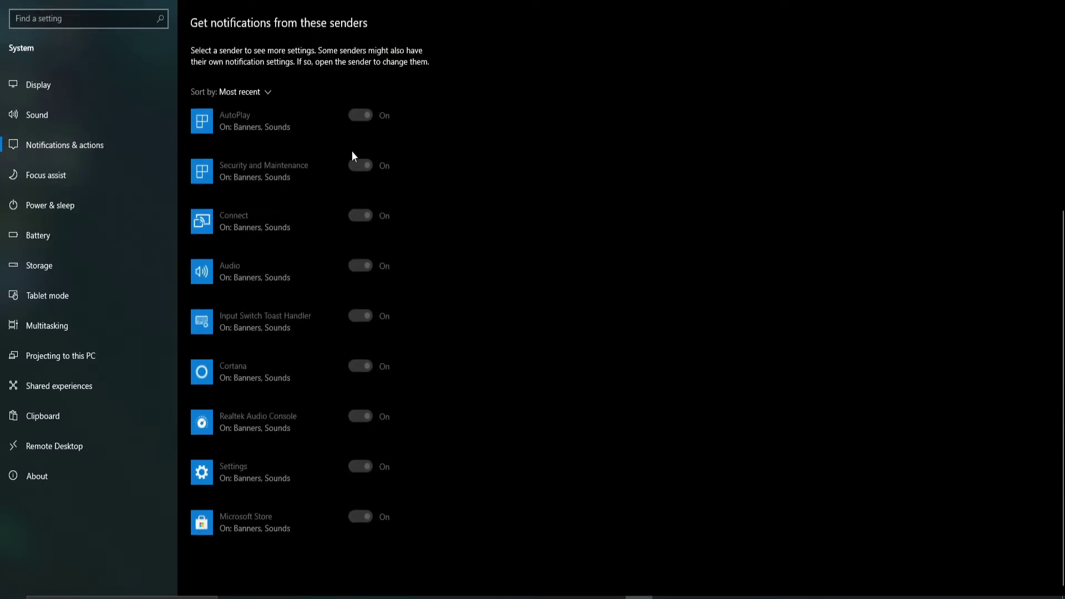
scroll(369, 183, up, 5)
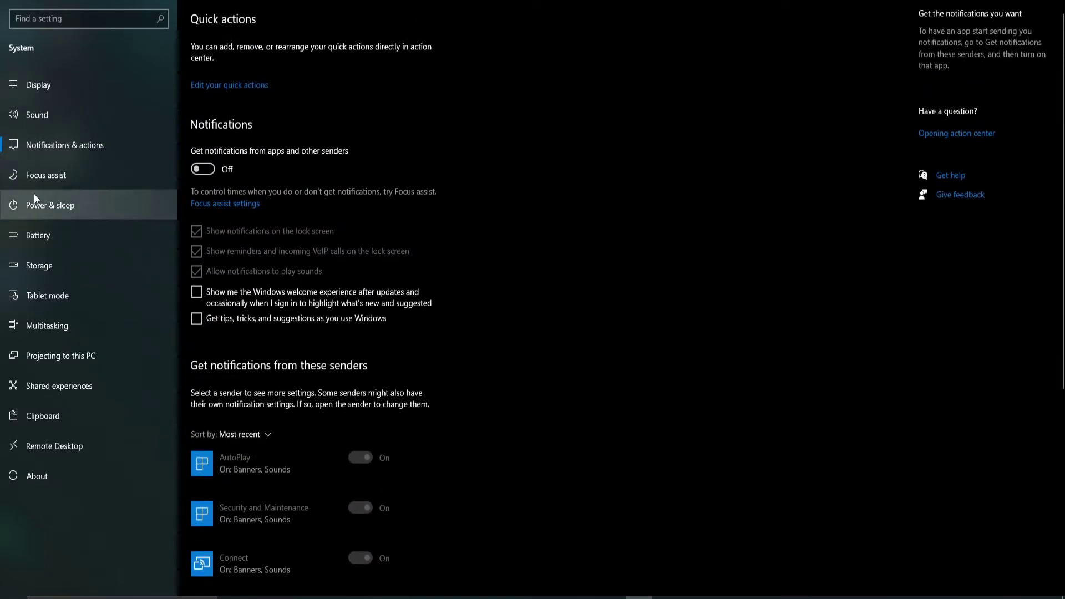
Leave Focus assist Off, then look through the battery and storage pages.
click(39, 179)
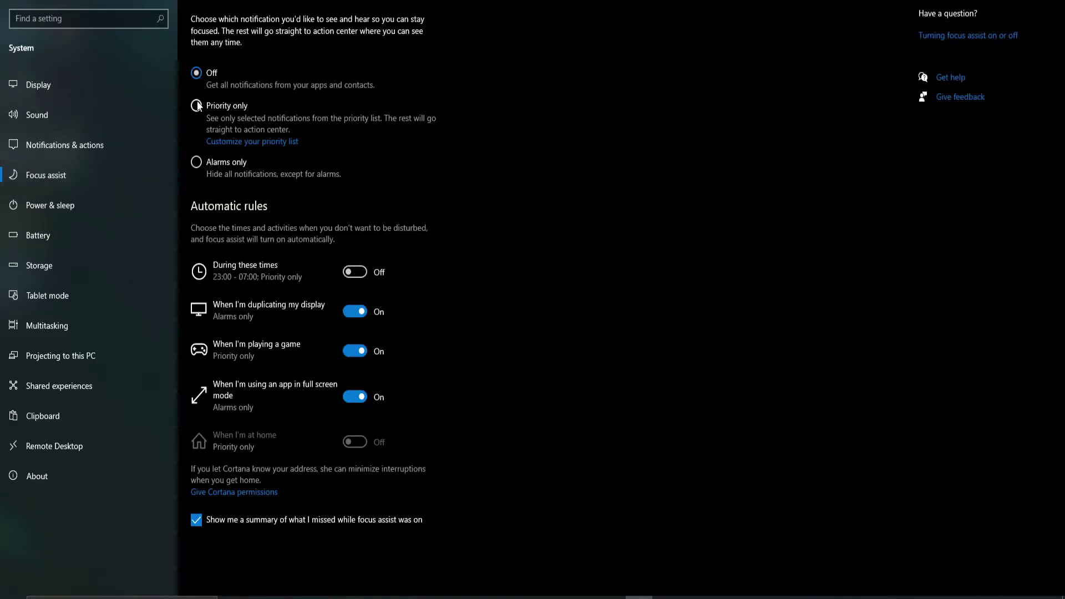
click(196, 162)
click(224, 79)
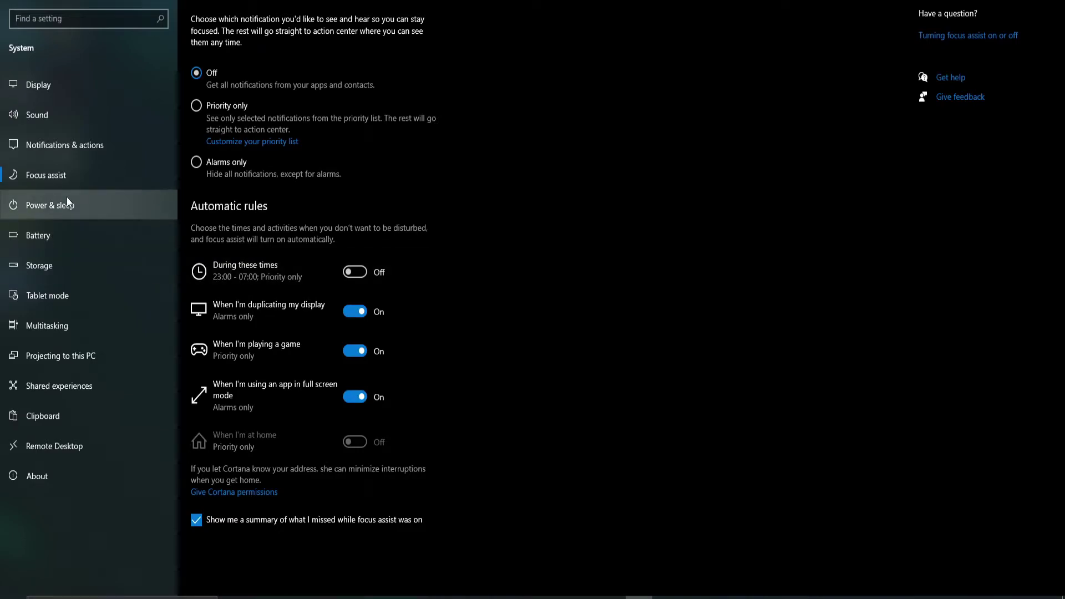
click(62, 234)
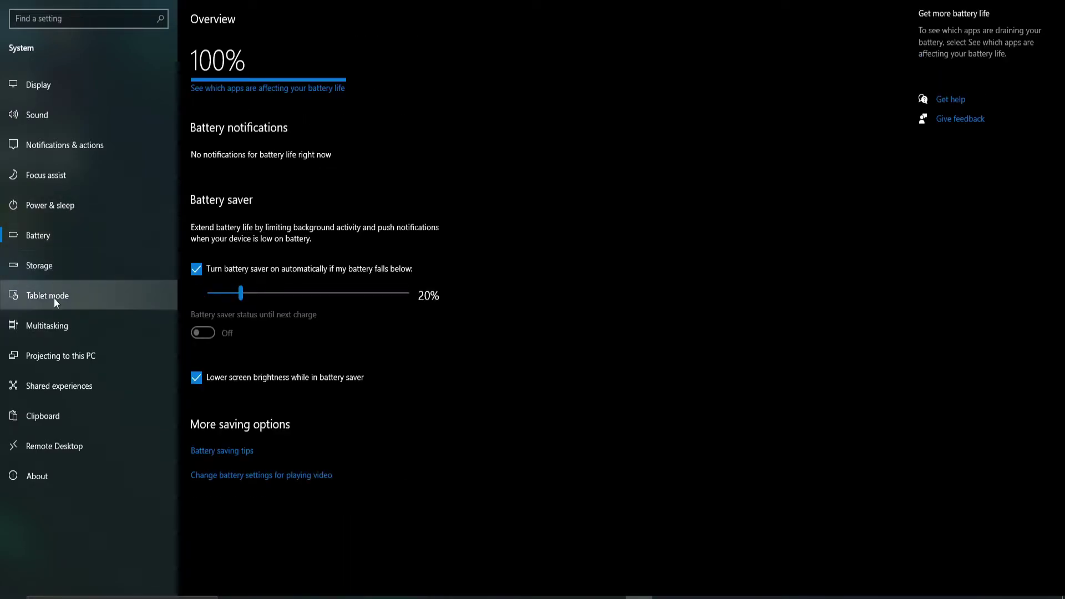
click(47, 268)
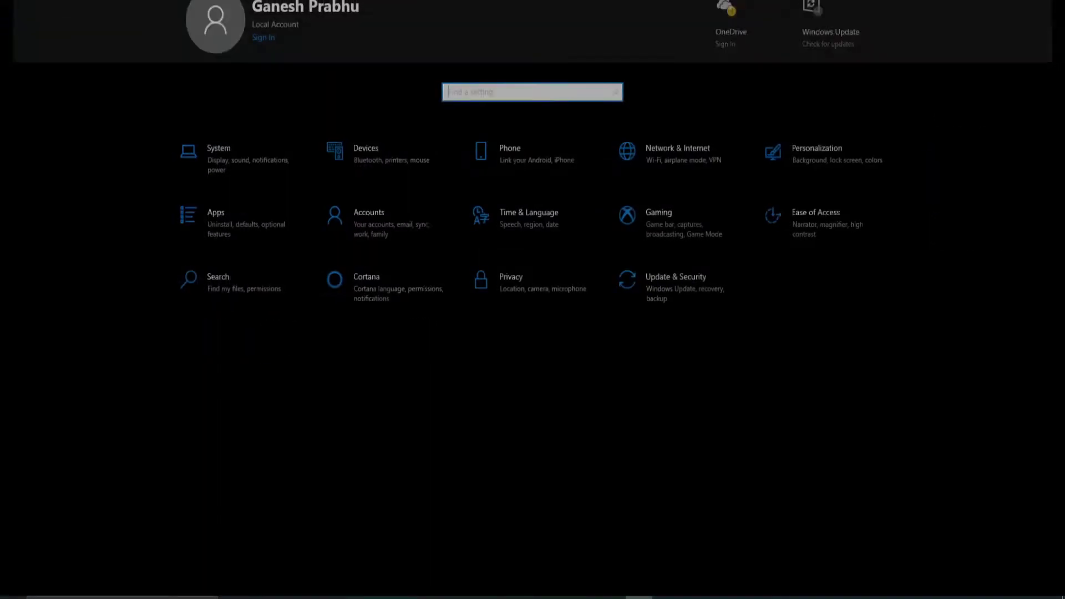
Turn off Game bar recording and 'Record in the background', then check Game Mode.
click(667, 217)
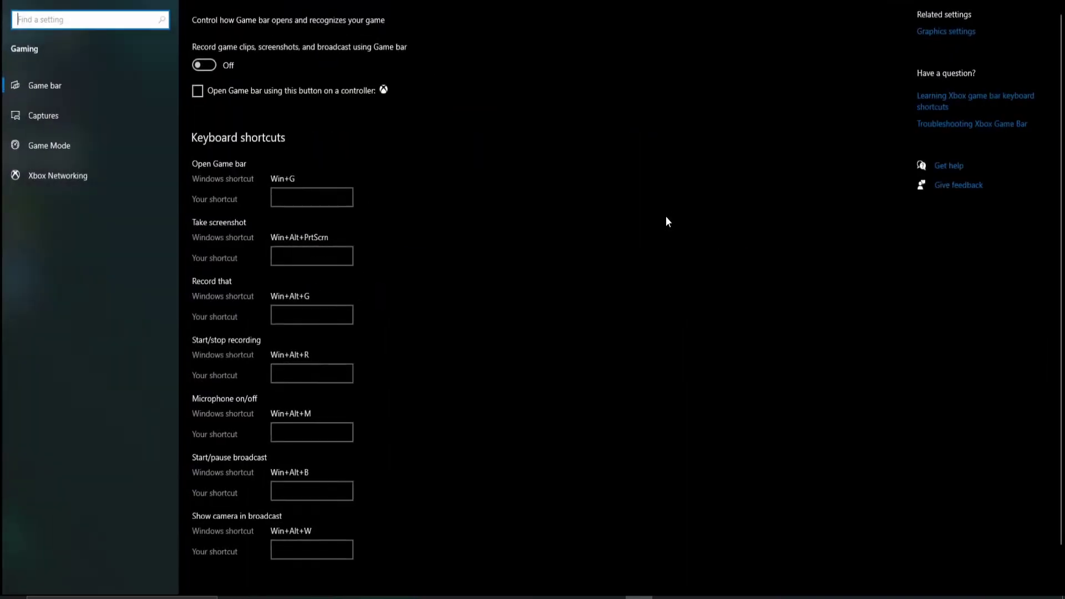
click(209, 65)
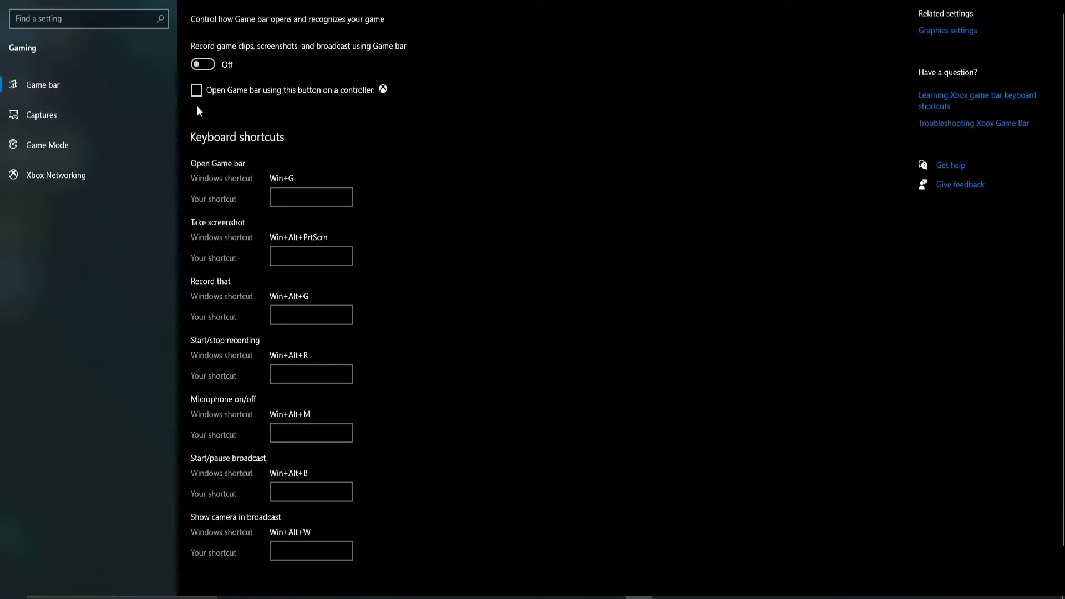
click(91, 118)
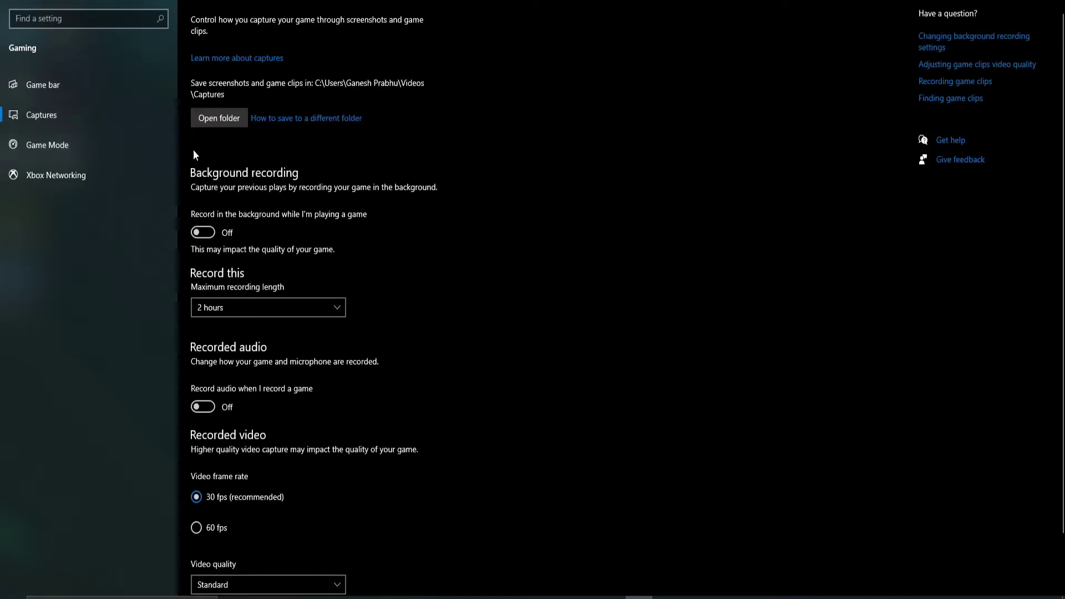
scroll(362, 191, down, 1)
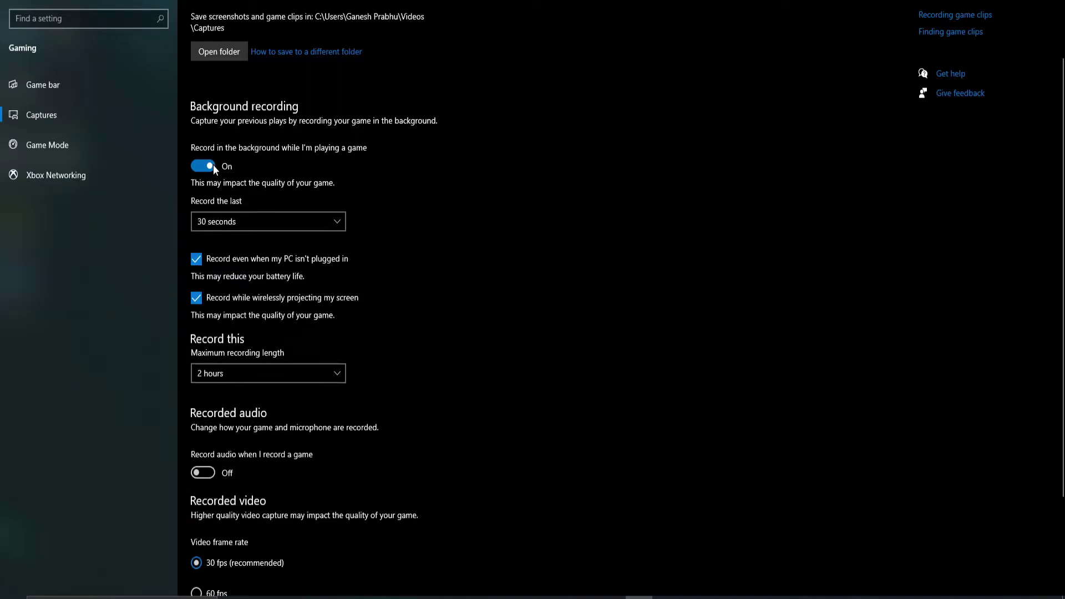
click(209, 166)
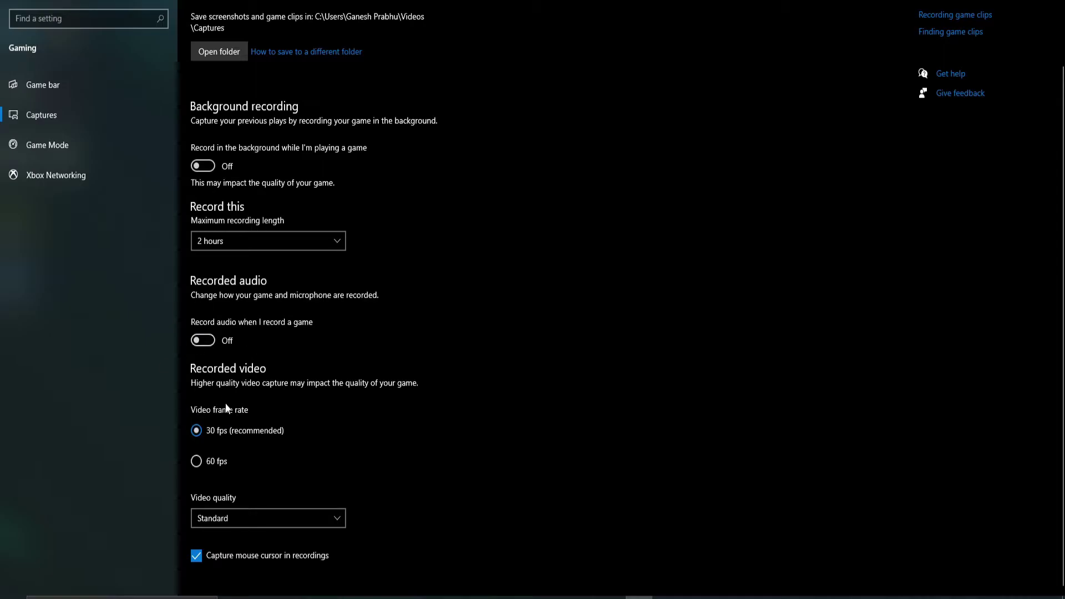
click(83, 144)
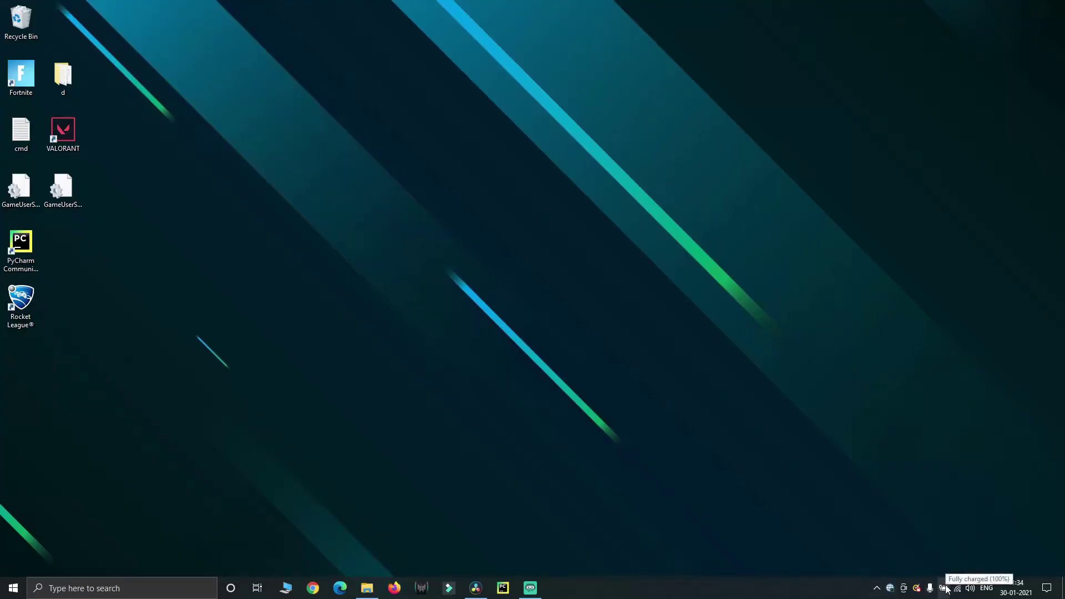
Select the Ultimate Performance plan in Power Options from the battery icon, then minimize the window.
right_click(950, 586)
click(982, 565)
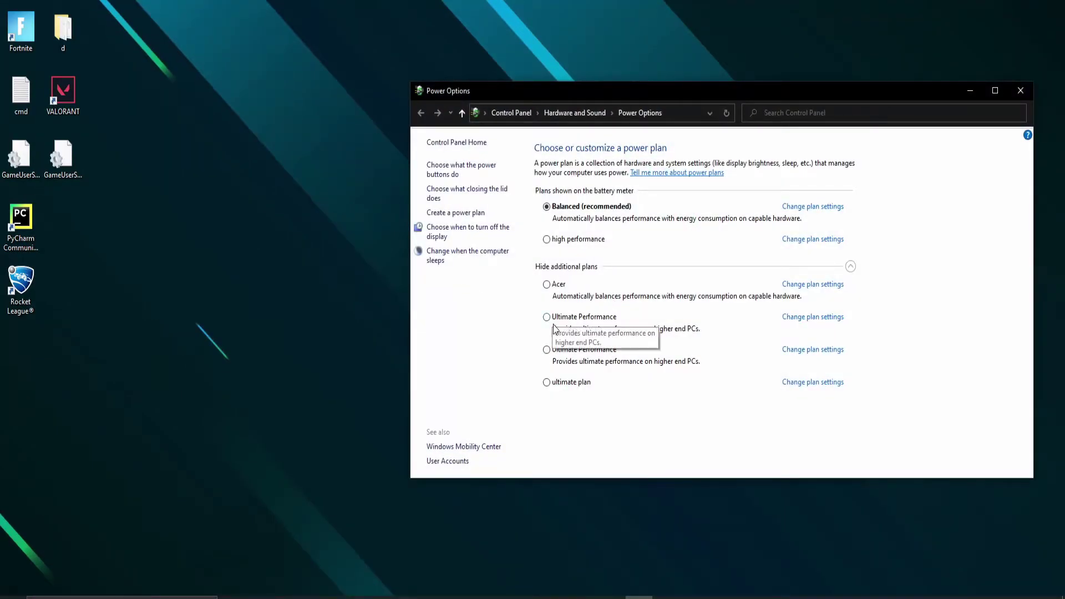
click(548, 319)
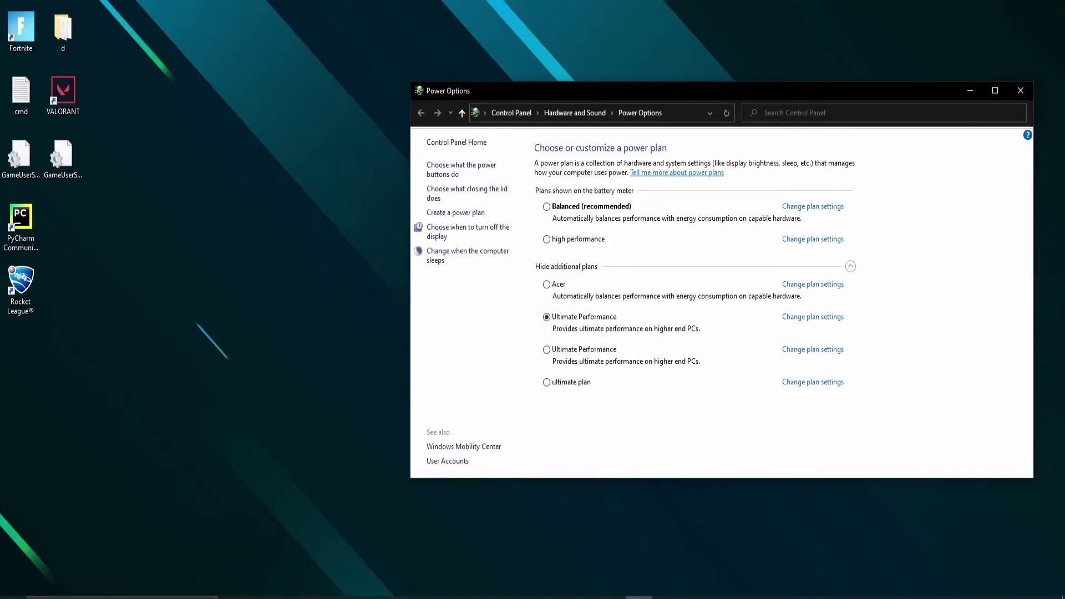
click(971, 93)
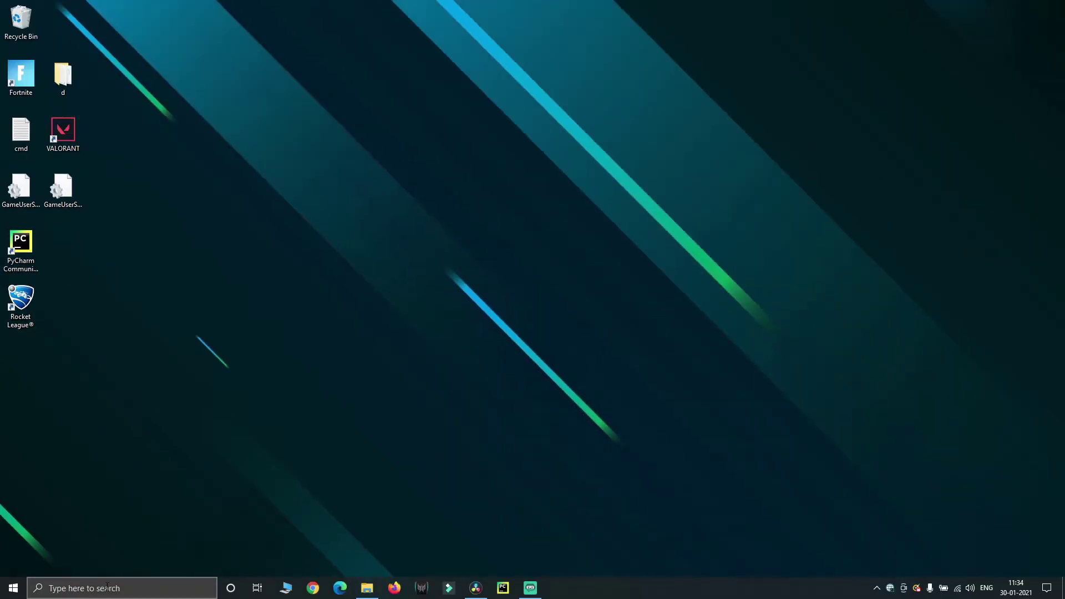
Search 'termin' and open Command Prompt.
click(107, 586)
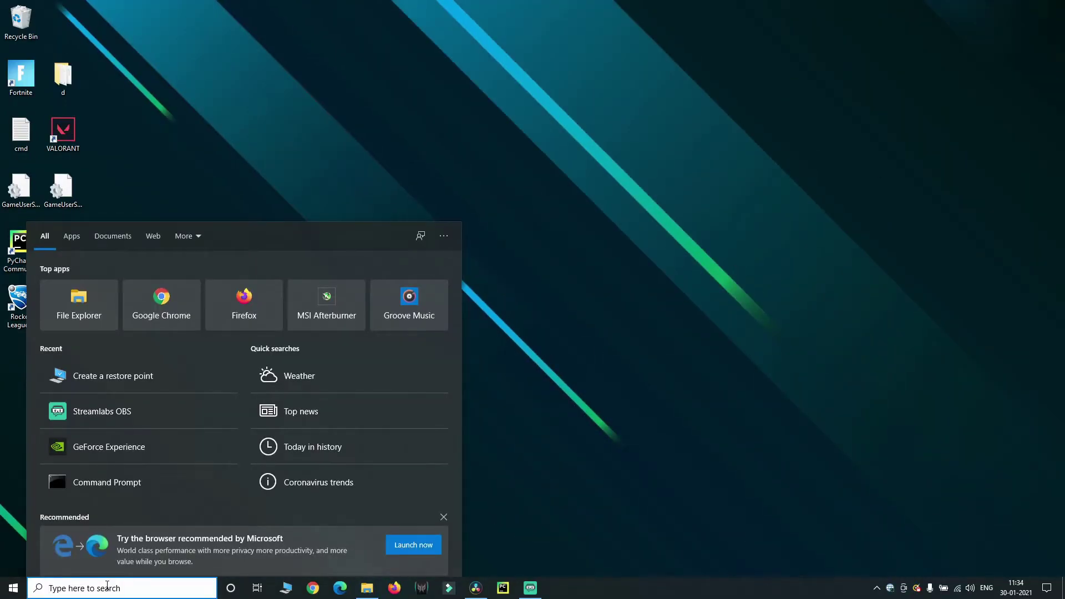
text(termin)
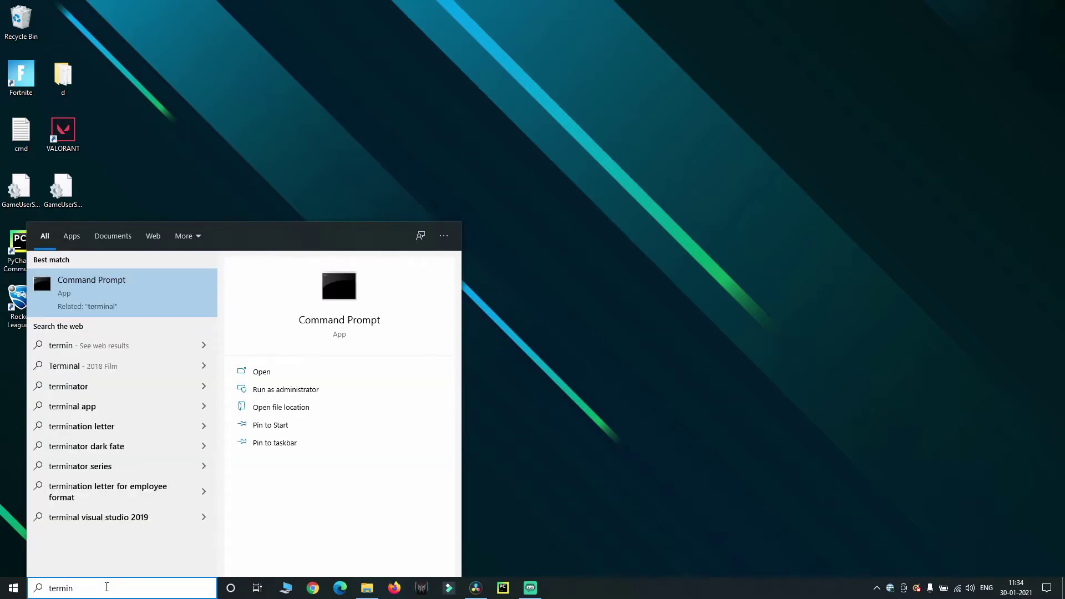
click(124, 287)
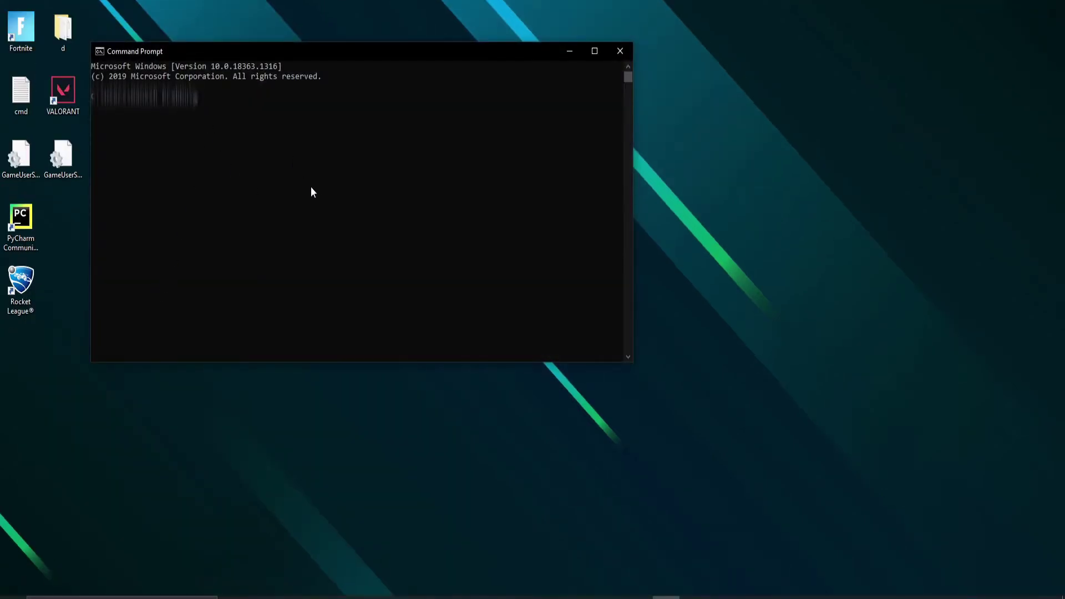
Copy the powercfg -duplicatescheme line from Notepad and run it to add an Ultimate Performance plan.
key(alt+Tab)
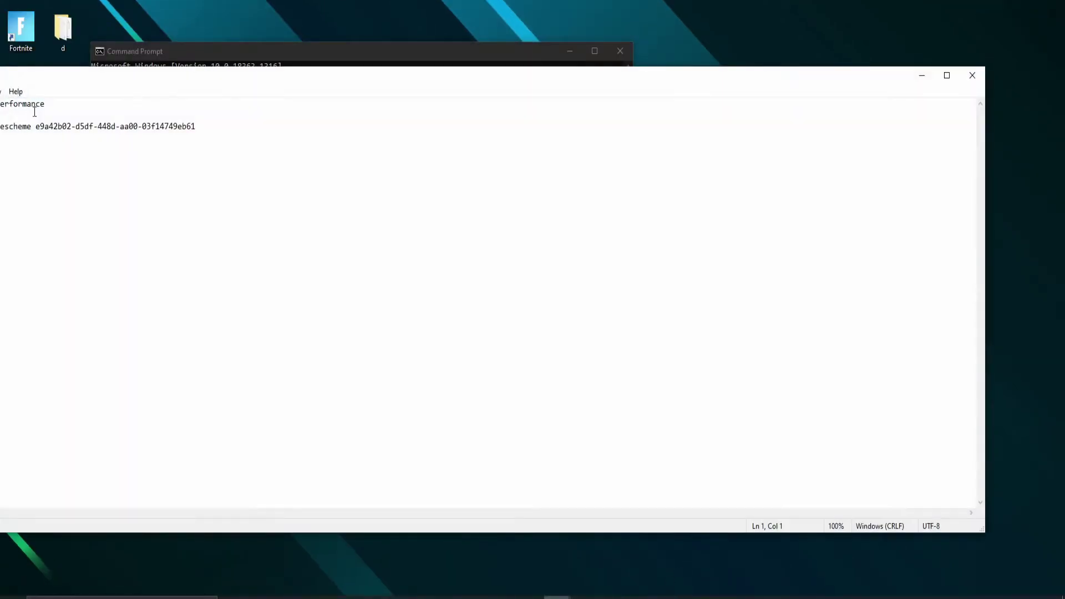
drag(211, 75, 312, 83)
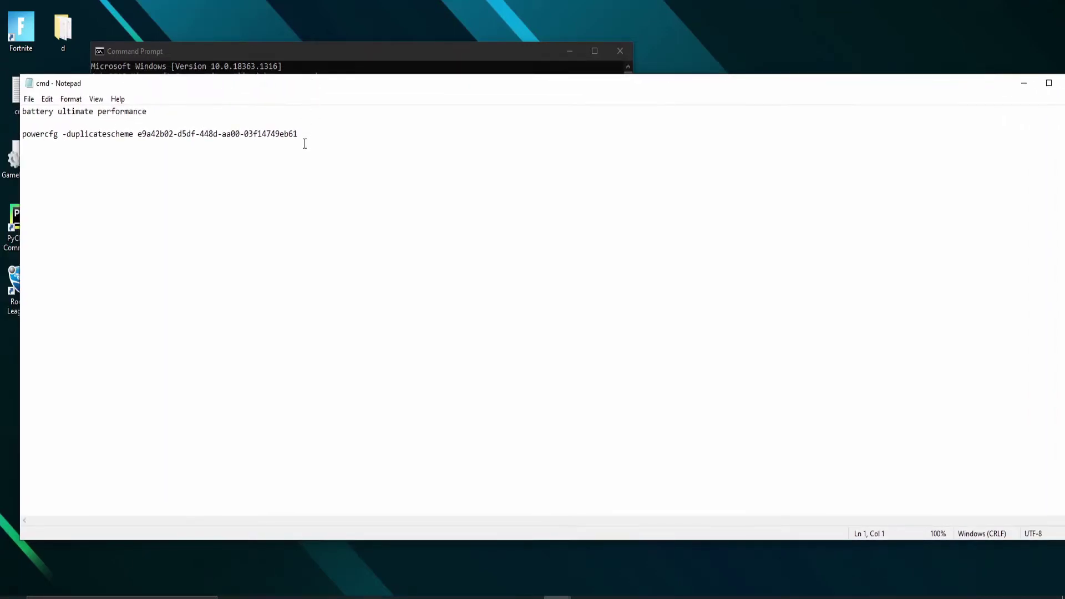
drag(298, 134, 17, 139)
key(ctrl+c)
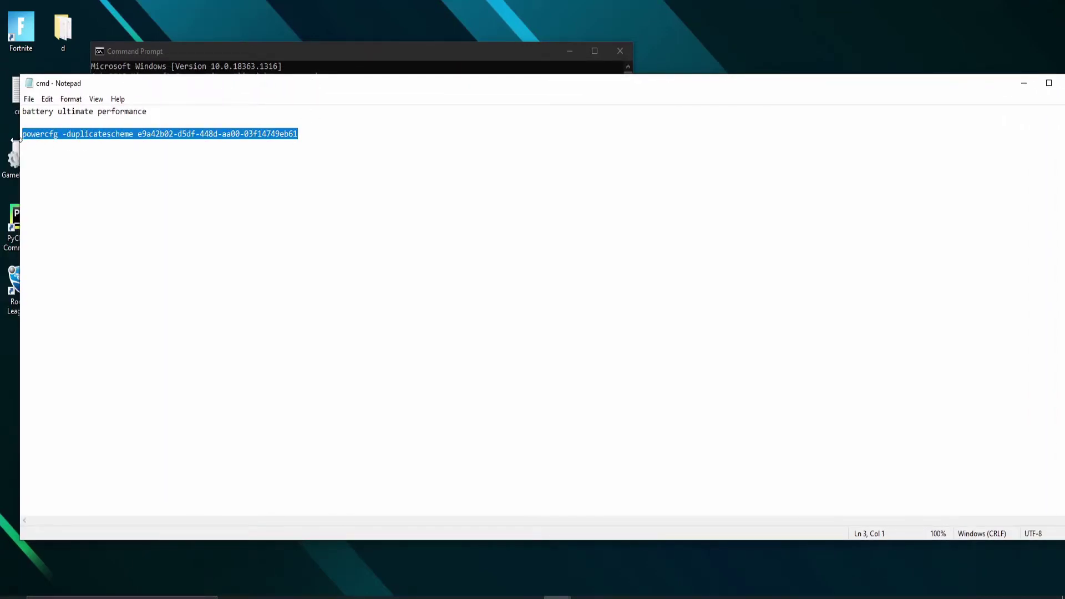
click(381, 56)
click(254, 106)
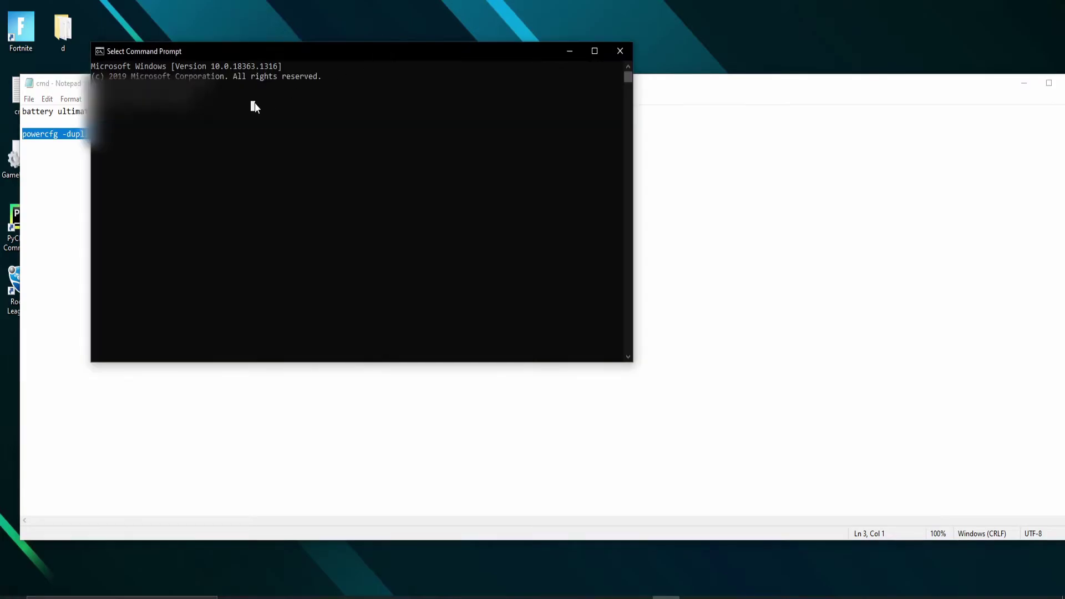
key(ctrl+v)
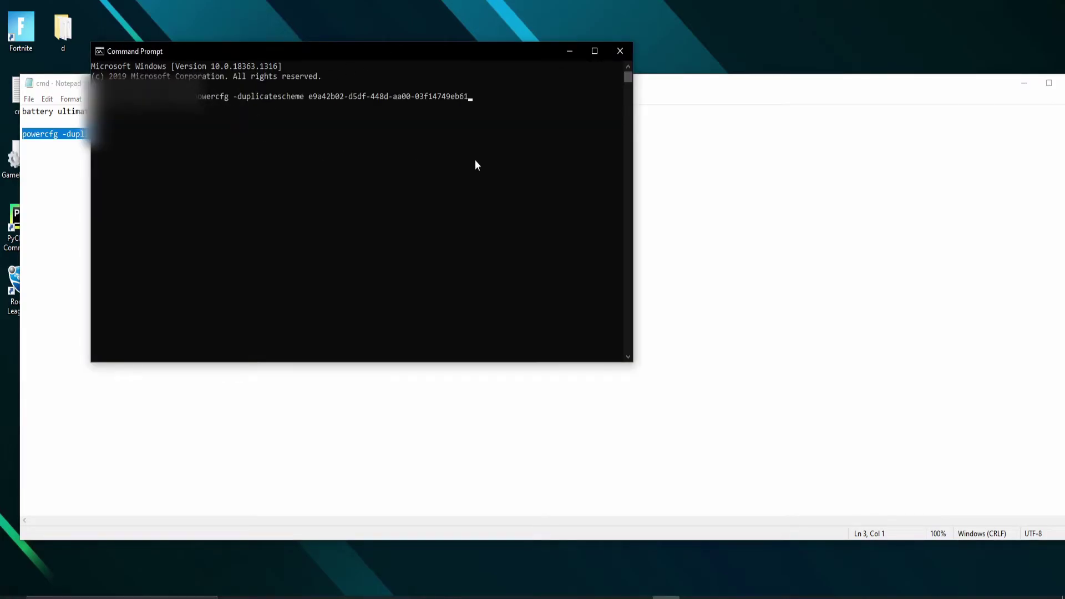
key(Return)
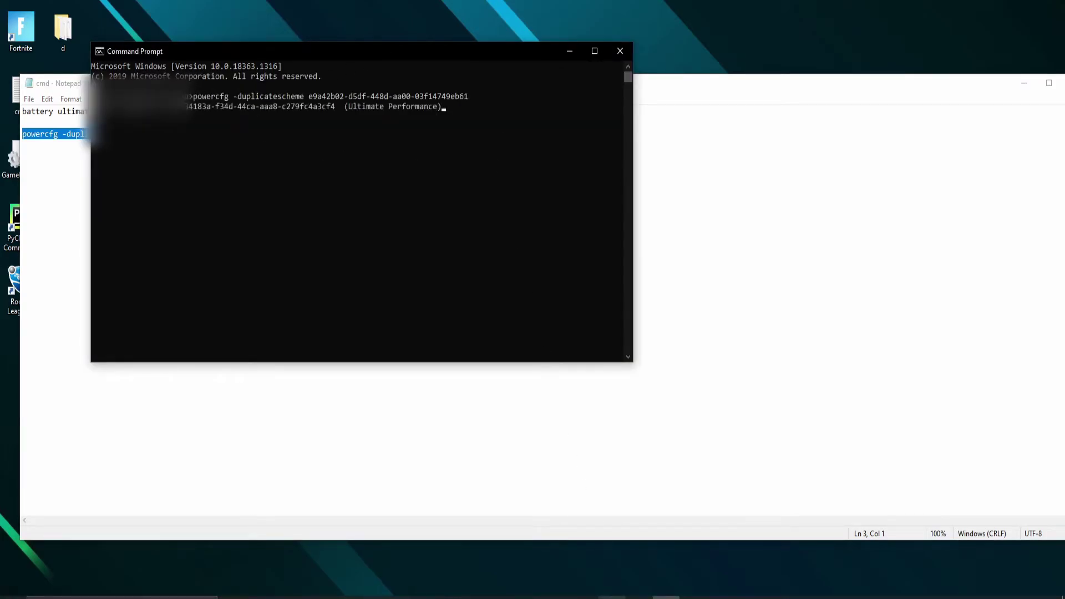
drag(481, 108, 133, 106)
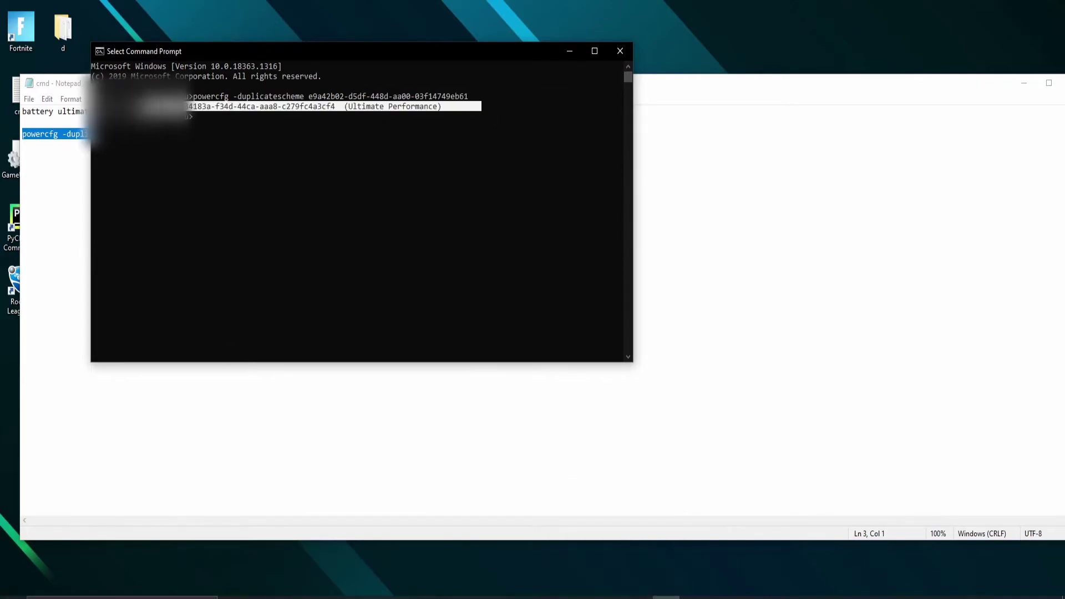
click(315, 186)
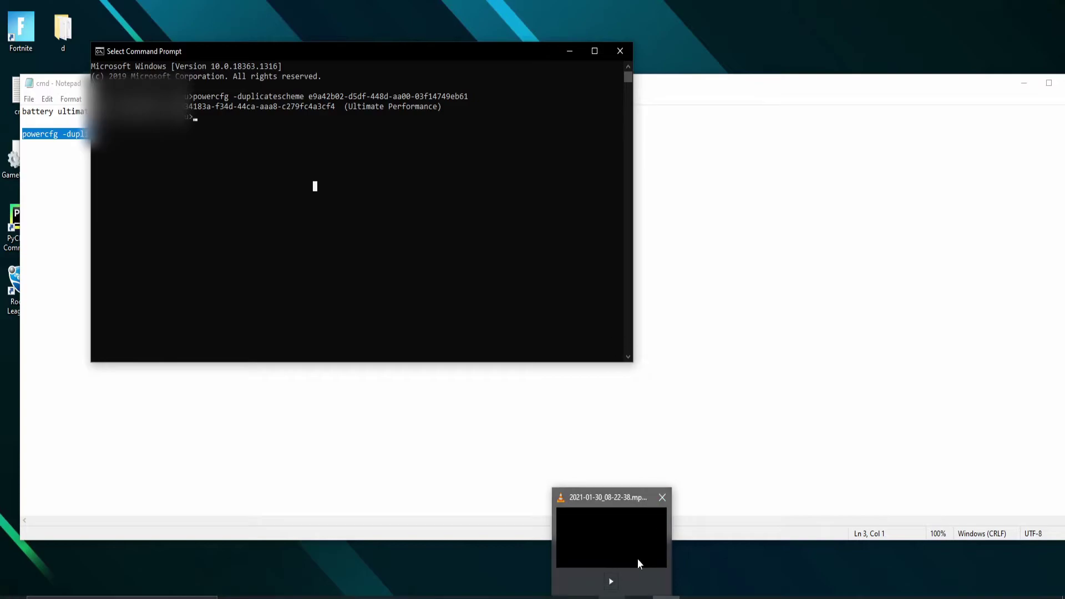
Close the Notepad notes and Command Prompt.
click(611, 583)
click(706, 176)
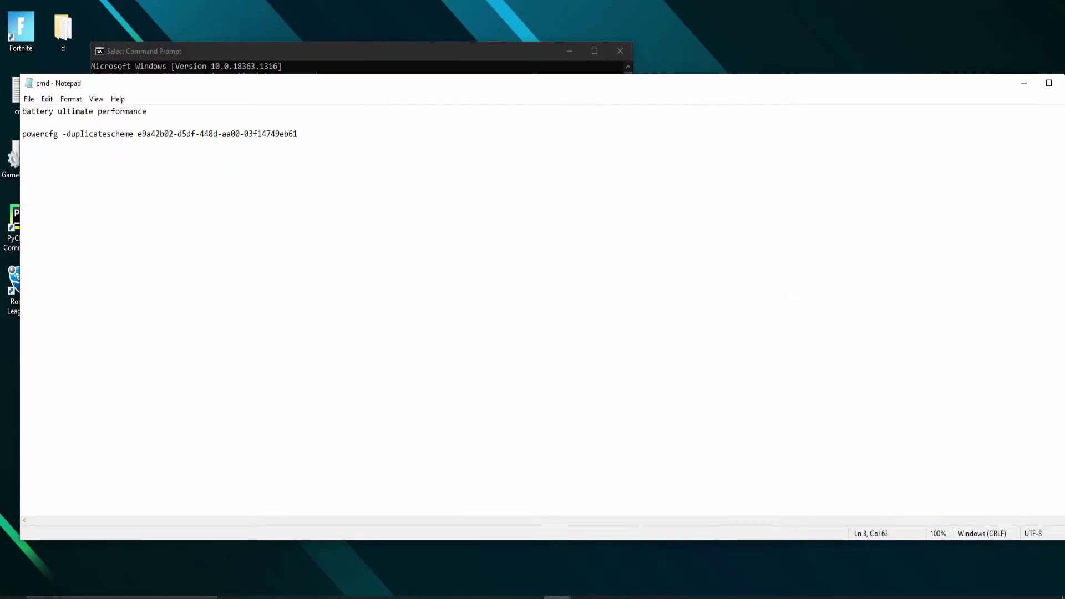
drag(988, 84, 880, 83)
click(952, 81)
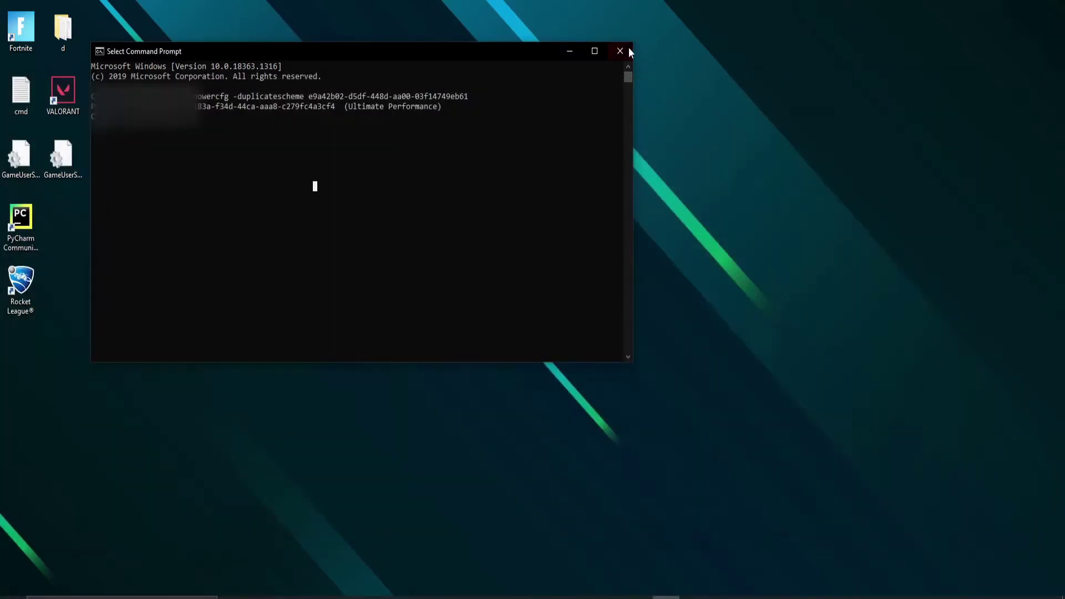
click(620, 51)
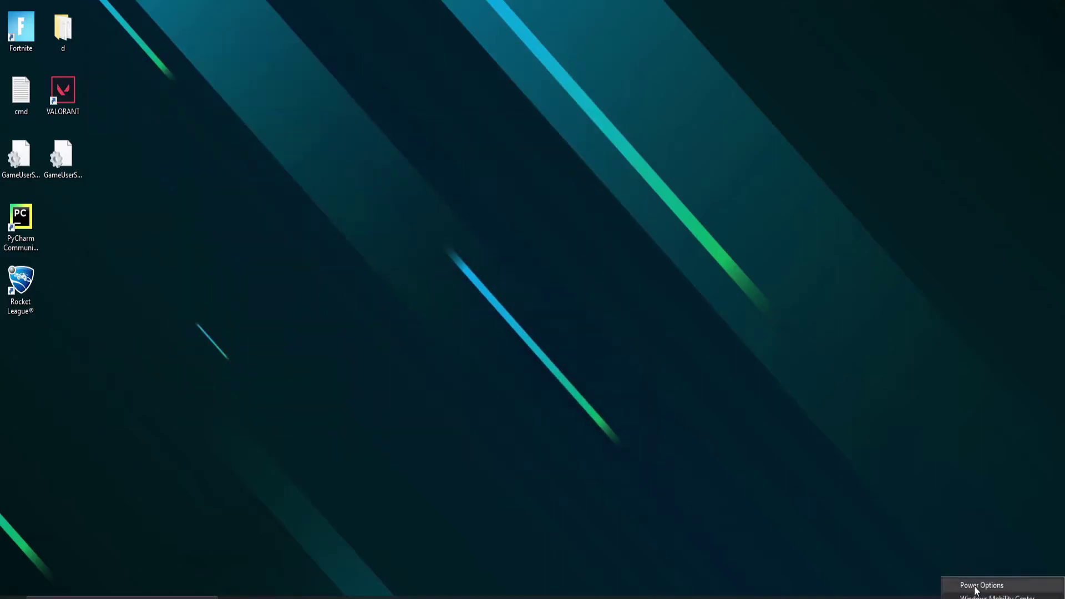
click(978, 592)
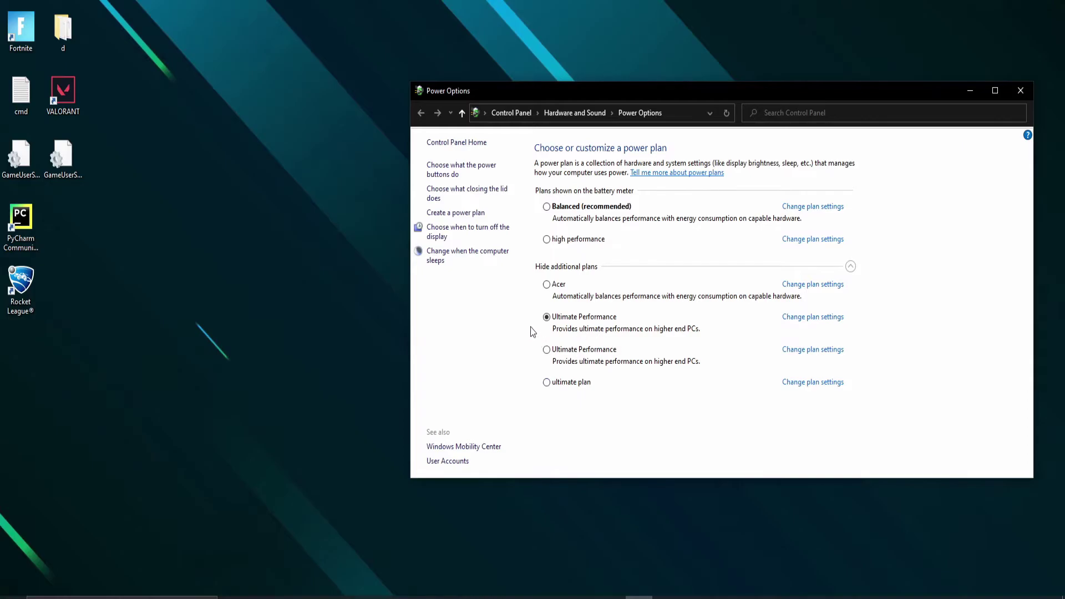
drag(618, 99, 453, 0)
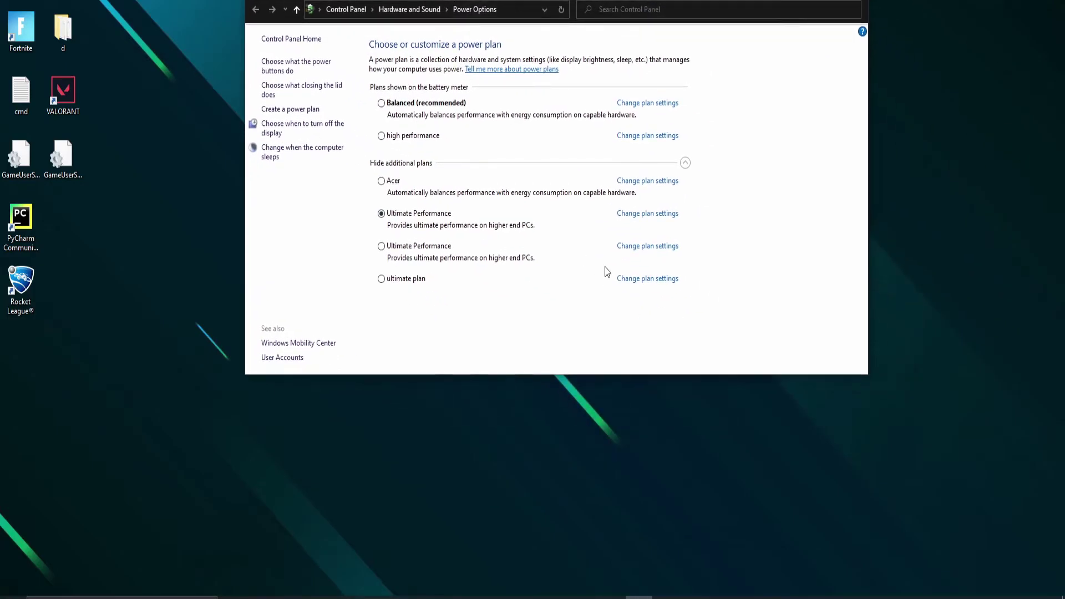
click(638, 214)
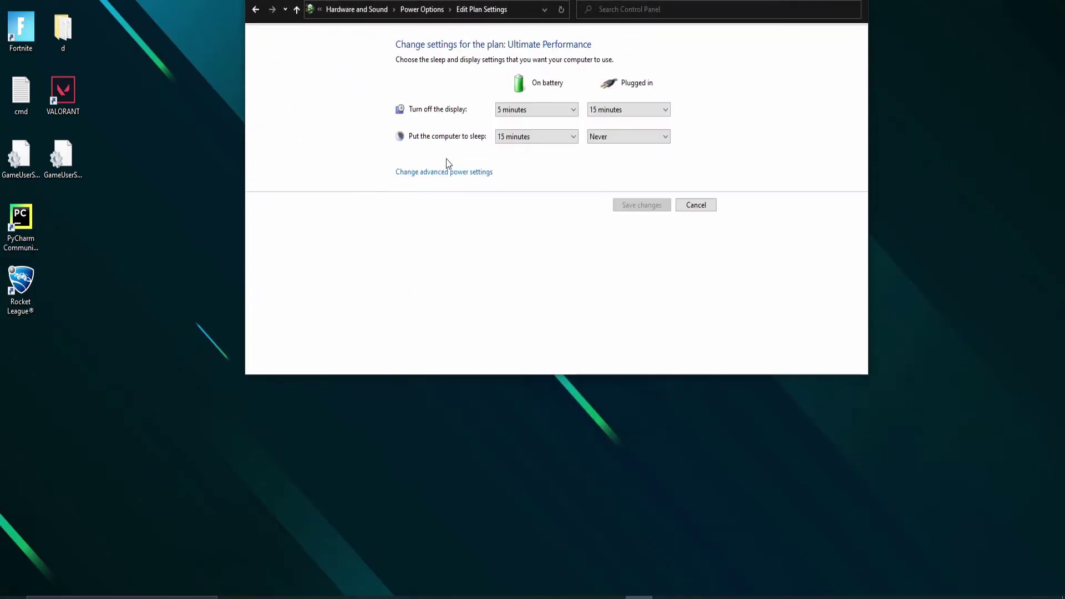
click(432, 177)
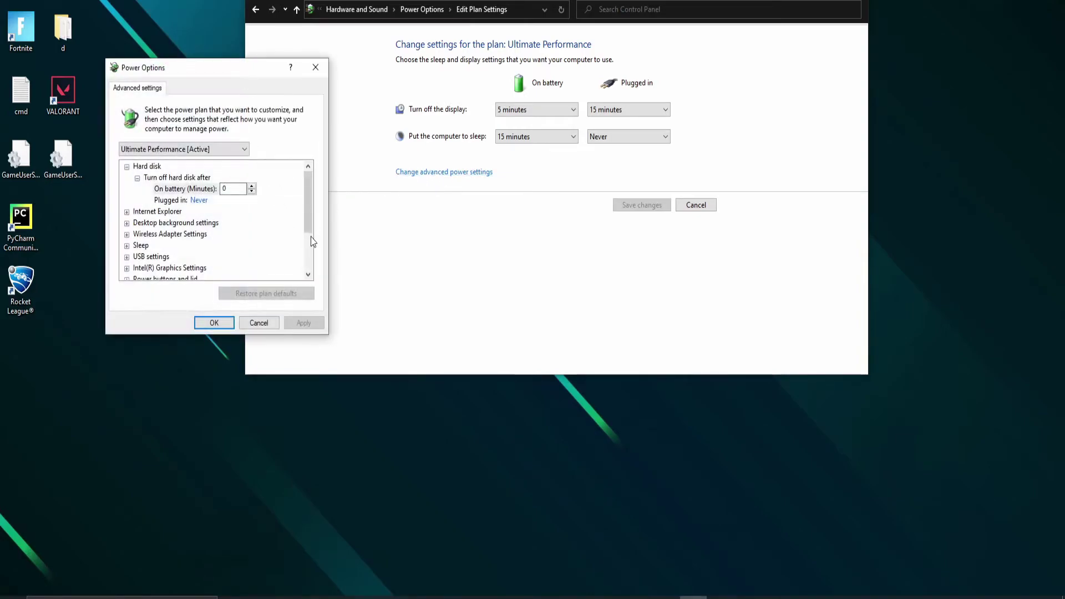
scroll(309, 208, down, 2)
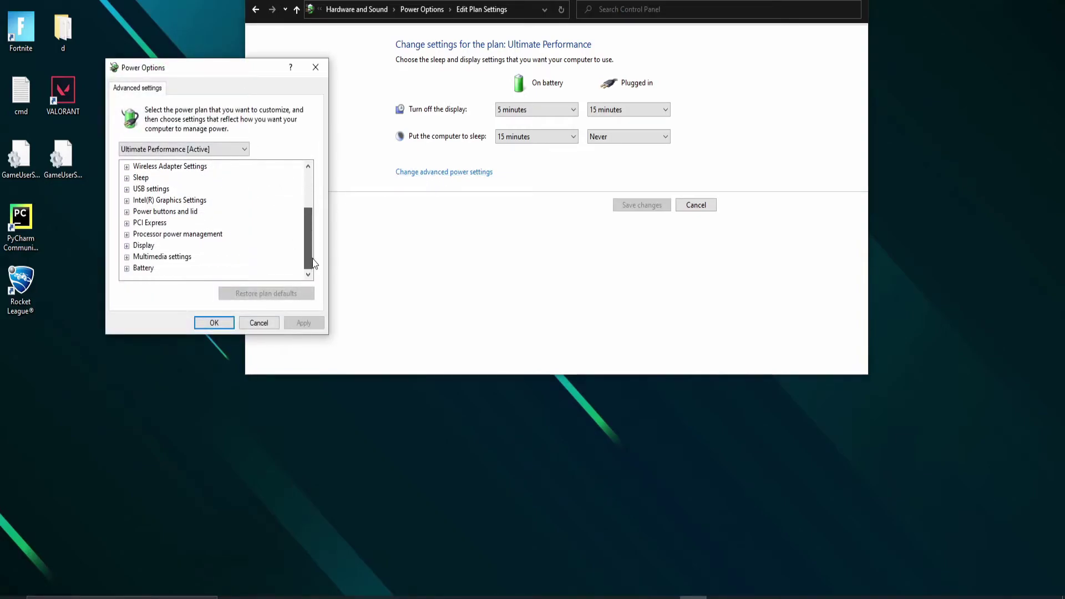
click(126, 234)
scroll(187, 269, down, 1)
click(137, 234)
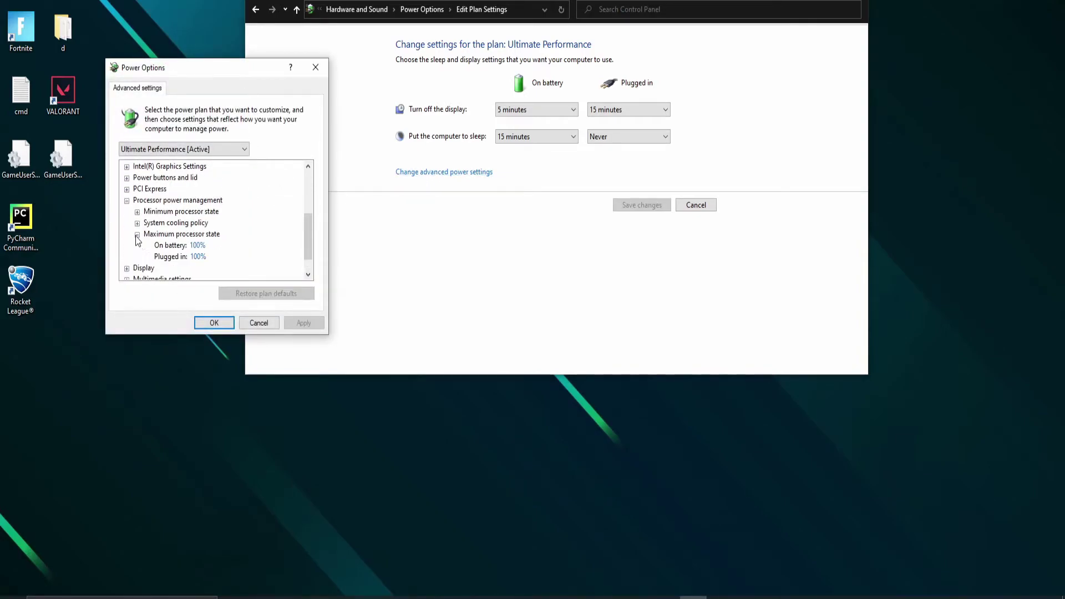
click(194, 258)
click(221, 254)
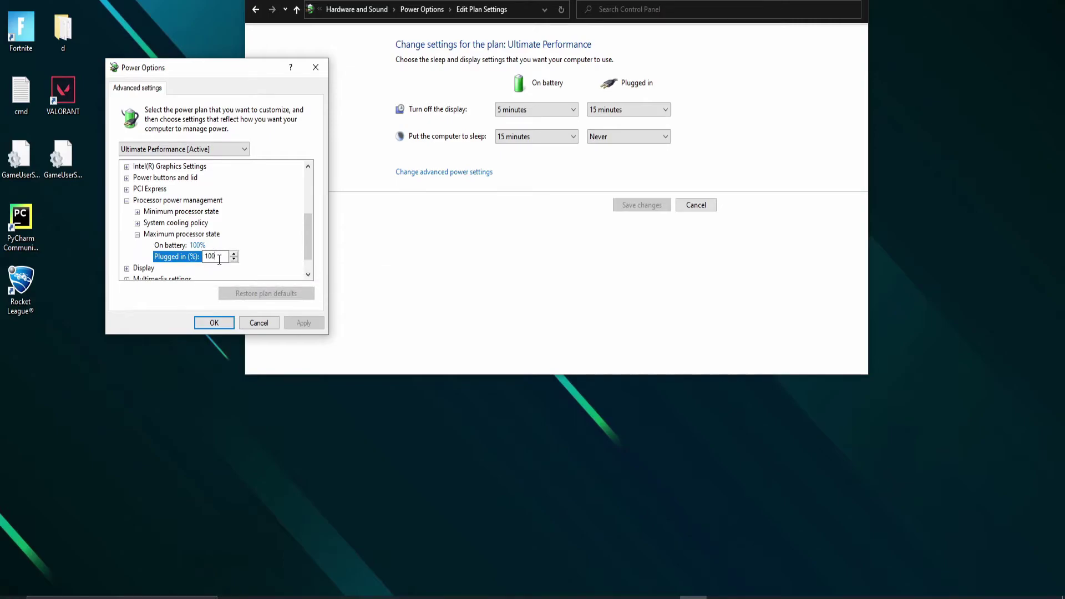
click(259, 323)
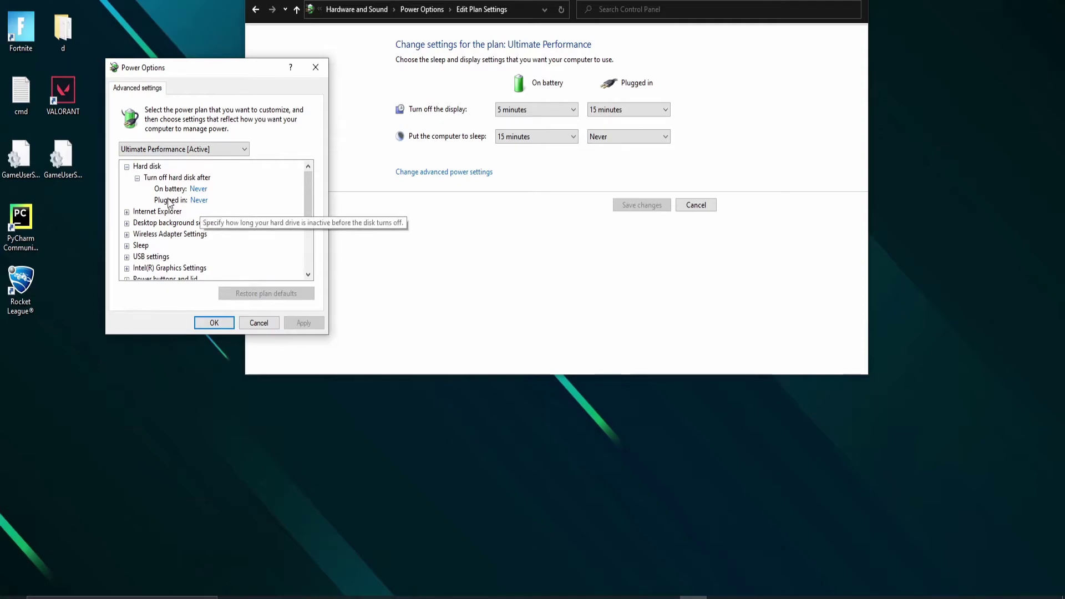
click(191, 200)
click(200, 200)
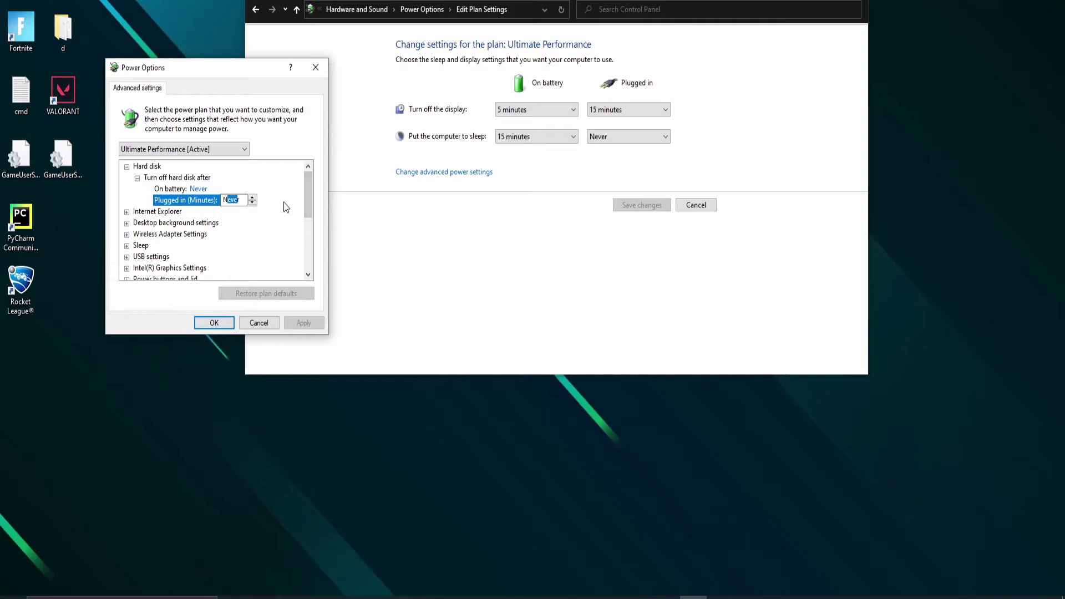
scroll(286, 207, down, 2)
click(259, 323)
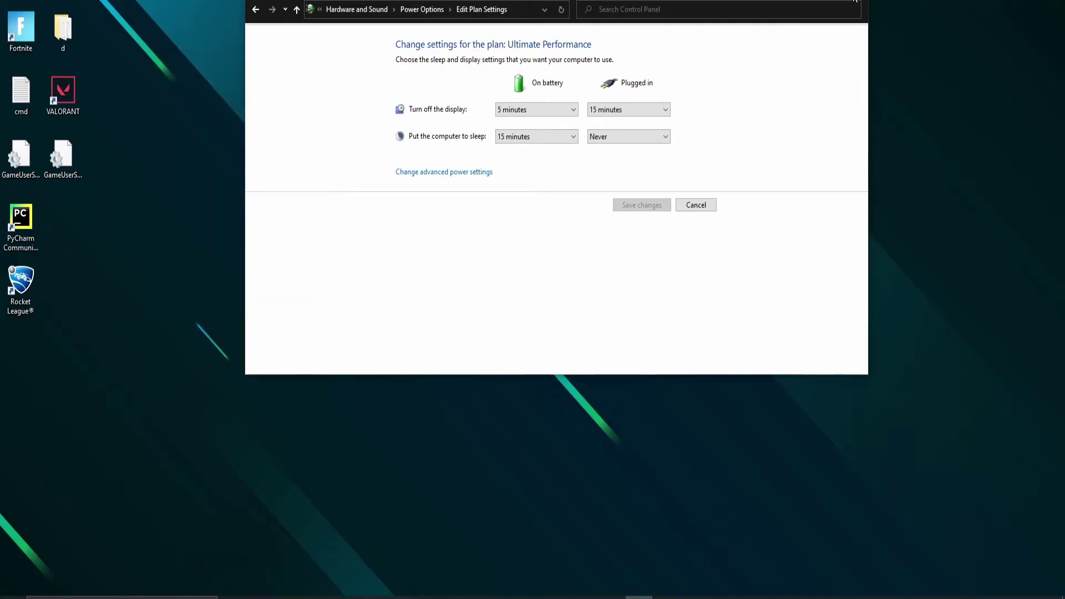
Close the plan settings window and launch NVIDIA Control Panel from the desktop, moved to the top-left.
click(855, 1)
right_click(364, 148)
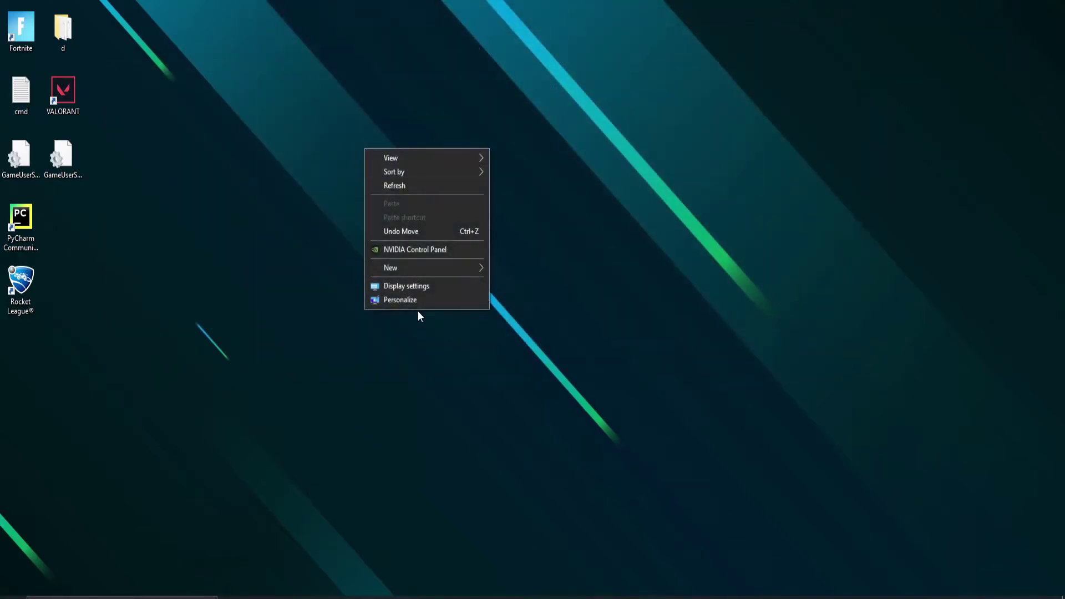
click(407, 249)
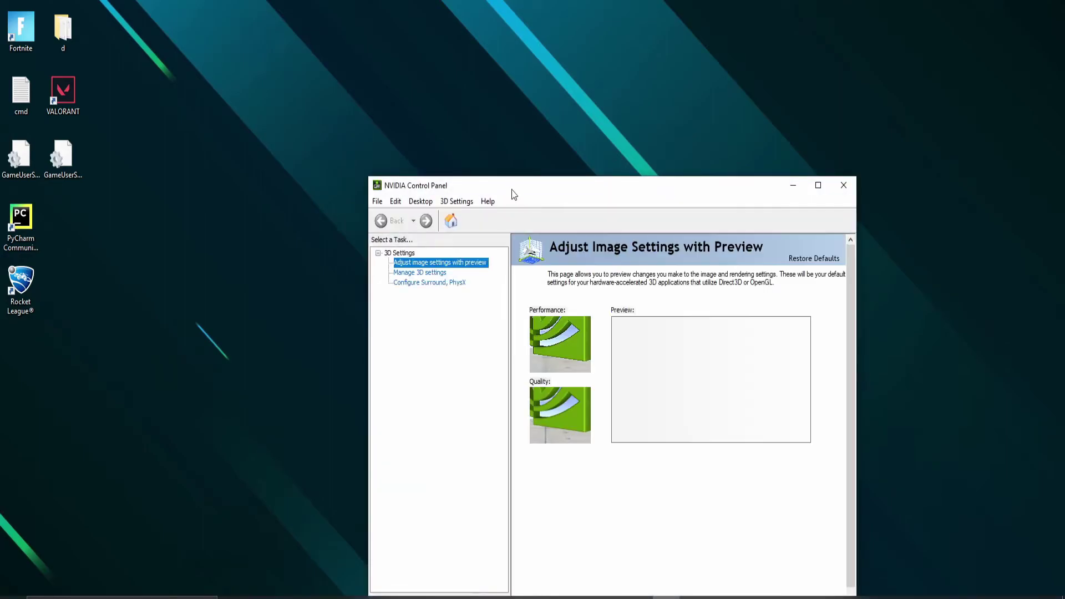
drag(514, 194, 342, 26)
On Adjust image settings with preview, select 'Use the advanced 3D image settings'.
click(447, 322)
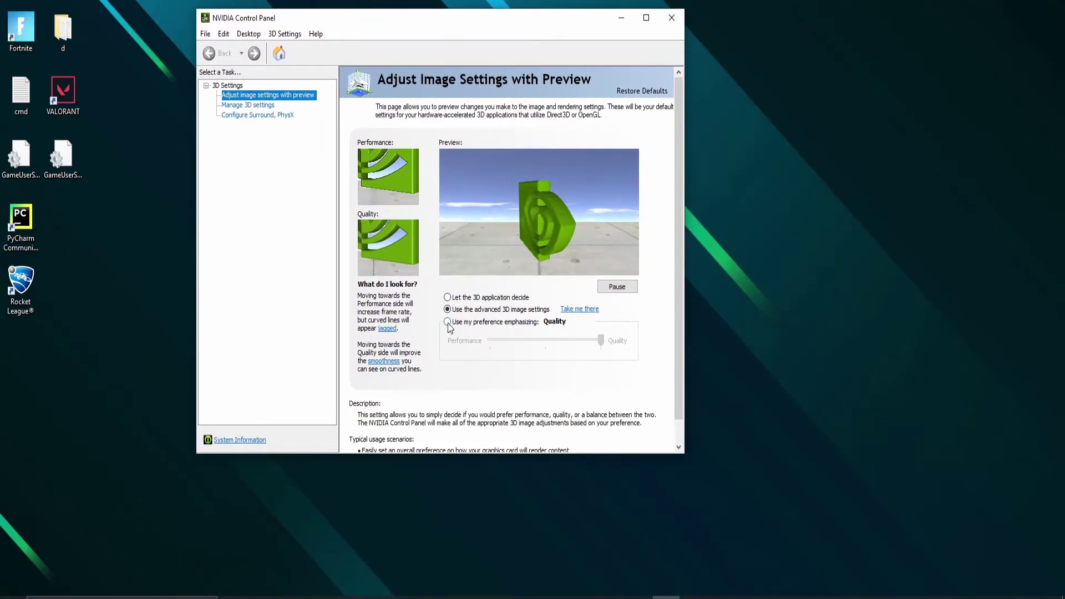
drag(600, 340, 469, 343)
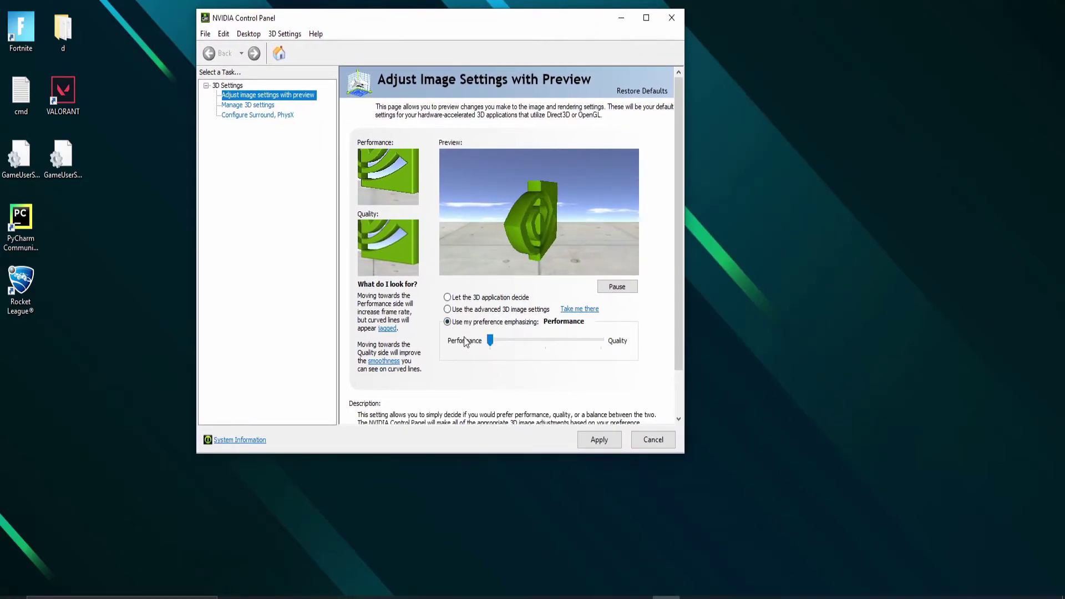
click(448, 310)
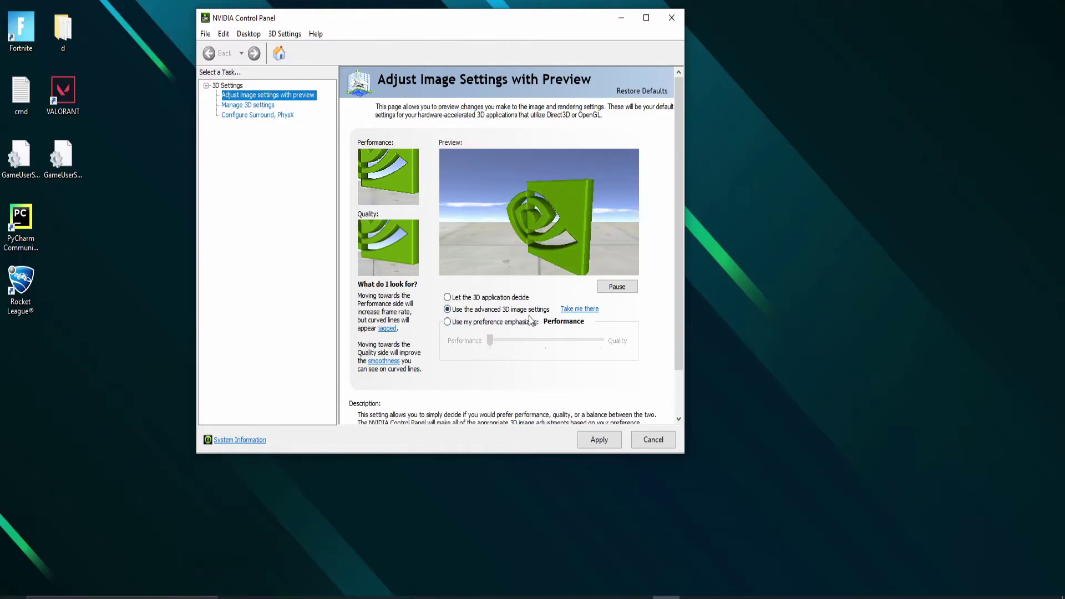
In Manage 3D settings, review the Global Settings list, then switch to Program Settings showing Fortnite.
click(571, 310)
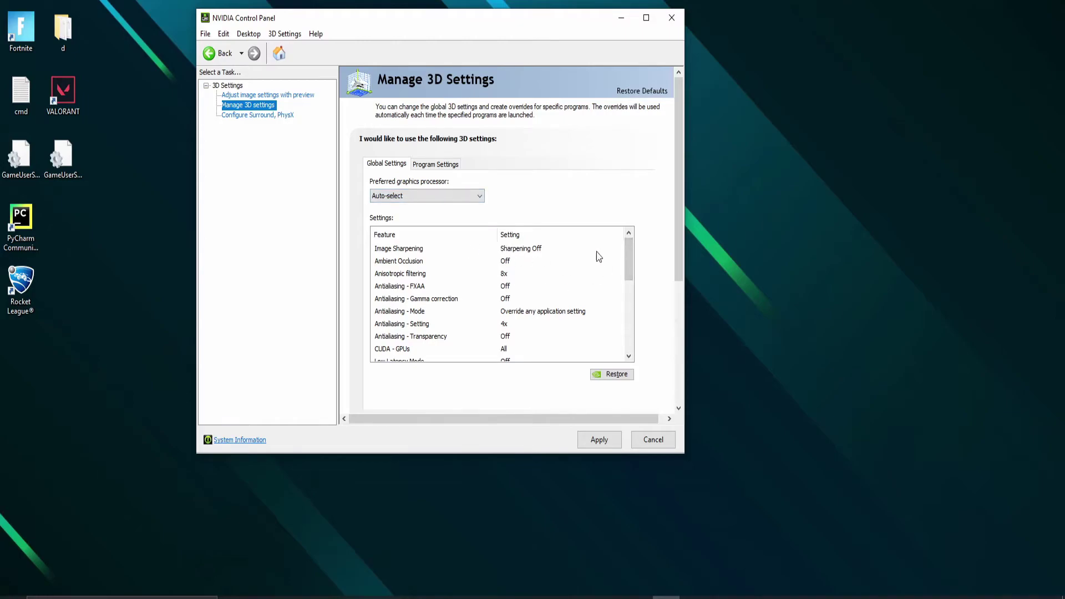
drag(630, 258, 624, 348)
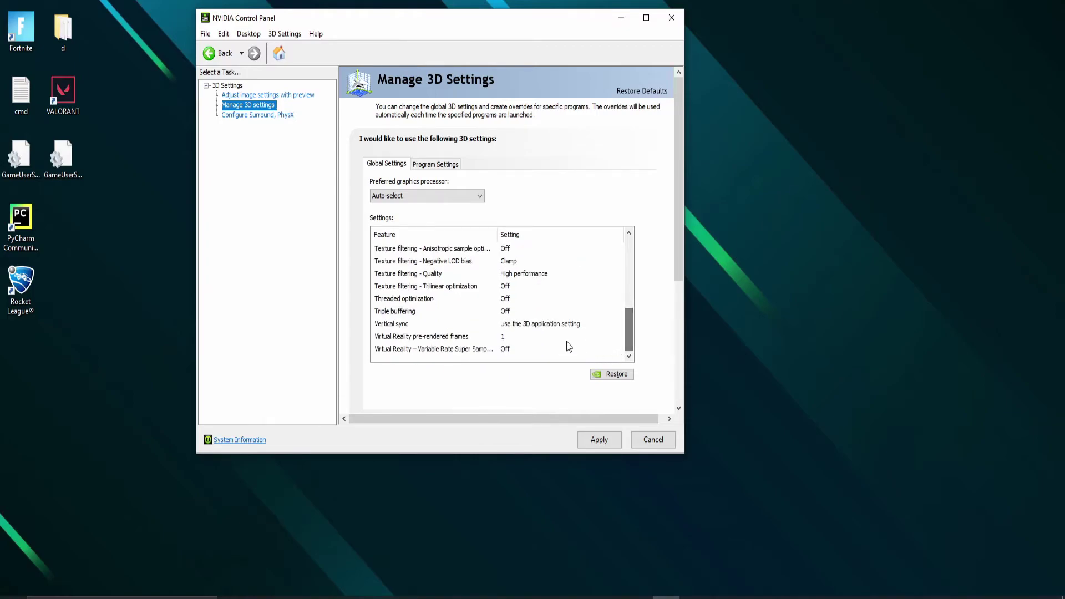
click(431, 198)
click(426, 183)
click(448, 167)
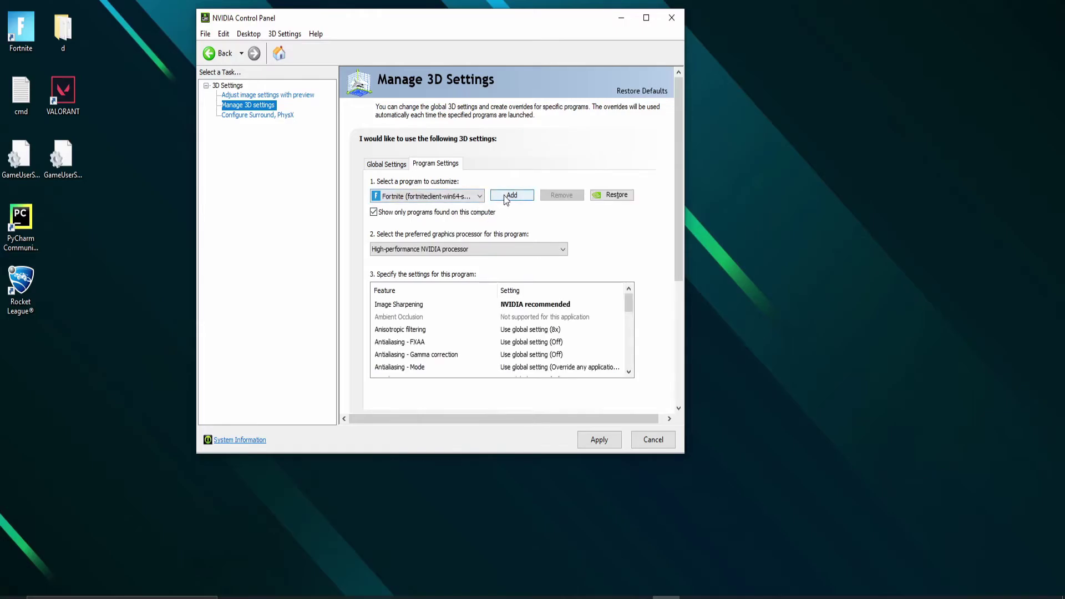
Add FortniteClient-Win64-Shipping.exe as a program to customise.
click(480, 197)
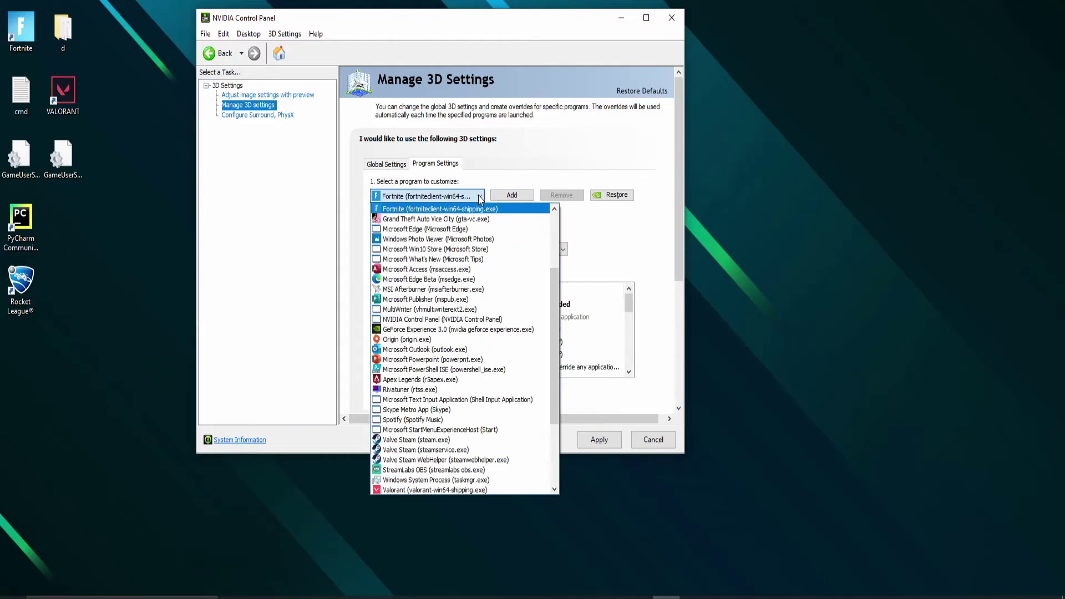
click(443, 208)
click(512, 195)
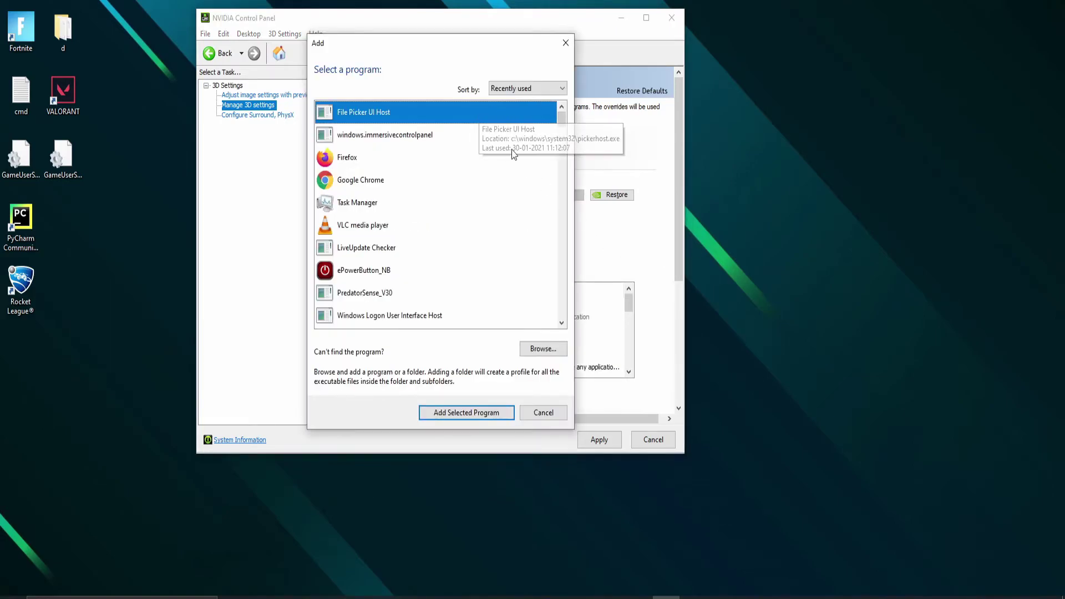
scroll(455, 205, down, 8)
scroll(455, 213, down, 10)
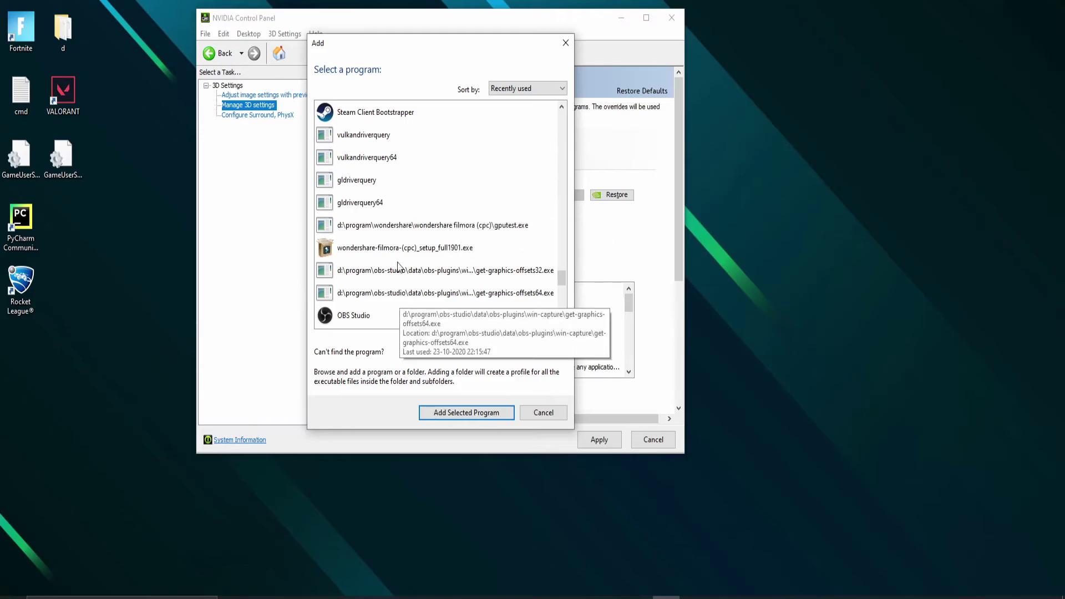
scroll(446, 288, up, 5)
scroll(388, 210, down, 5)
scroll(359, 182, up, 5)
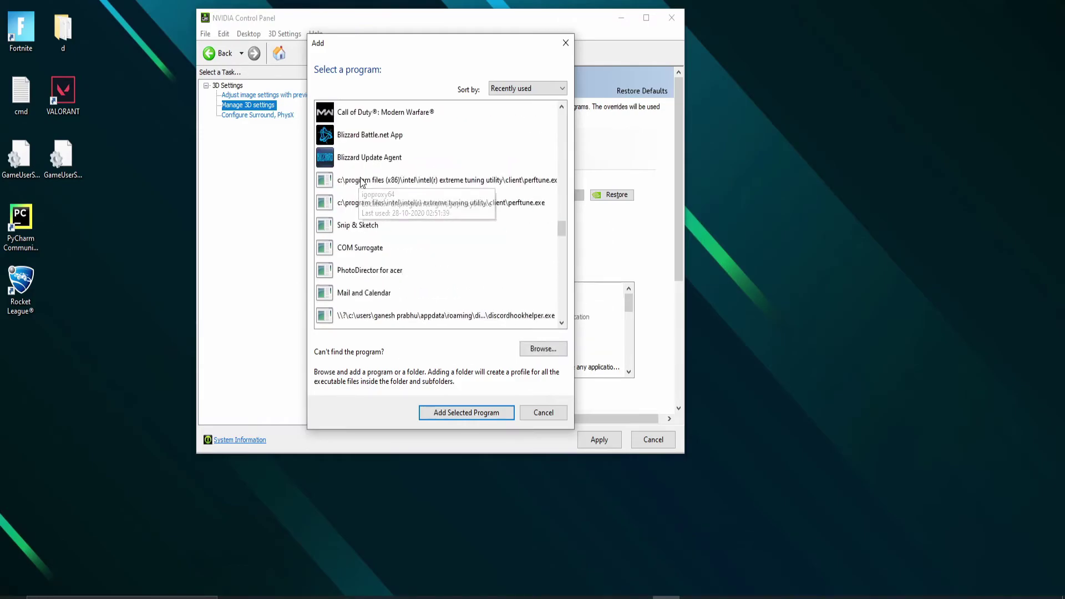
click(544, 348)
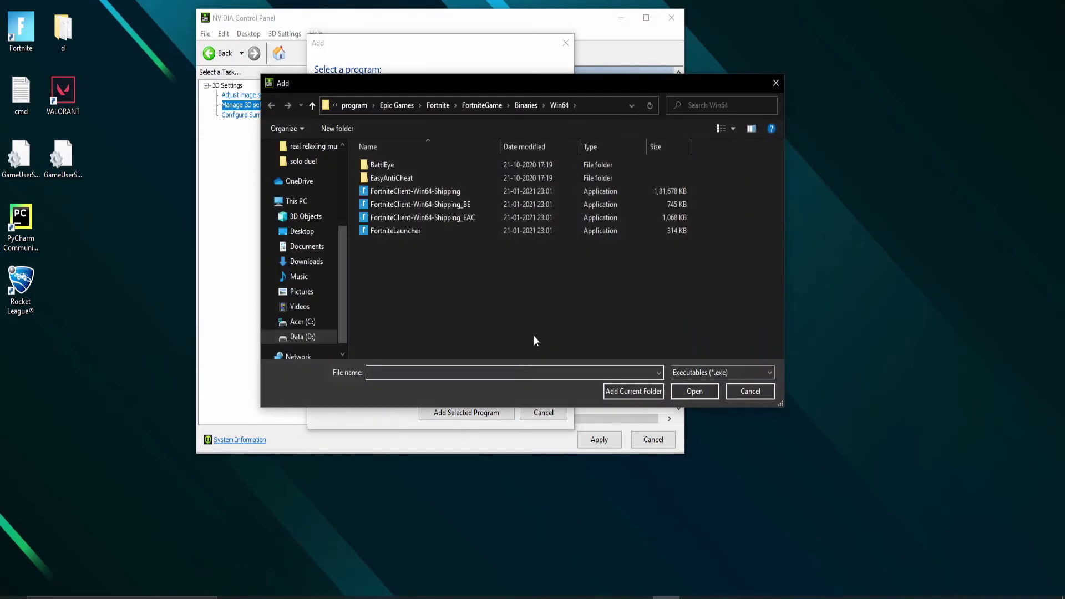
click(411, 190)
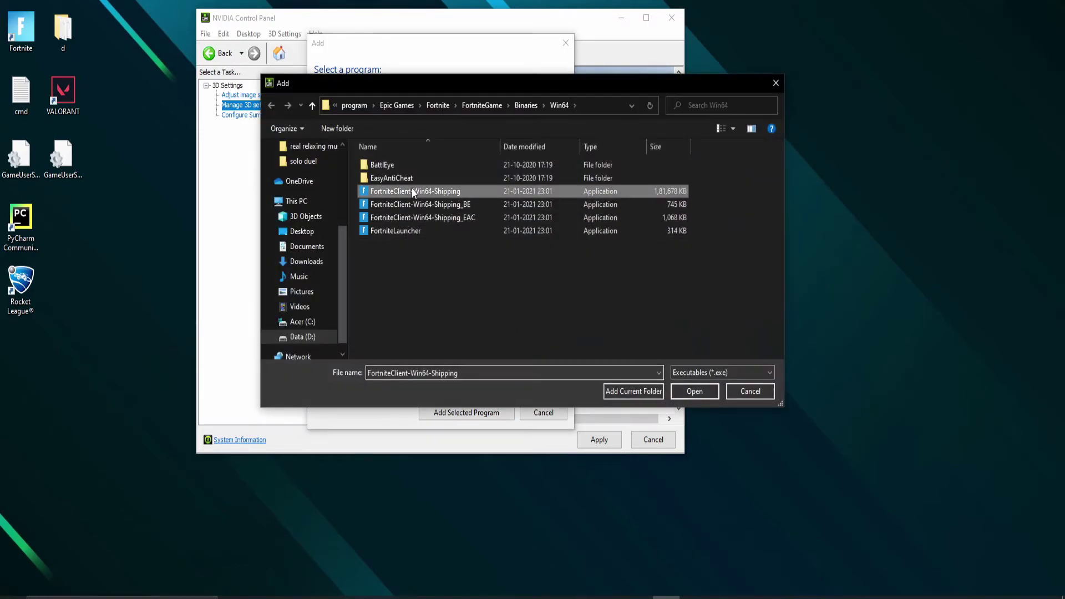
click(700, 394)
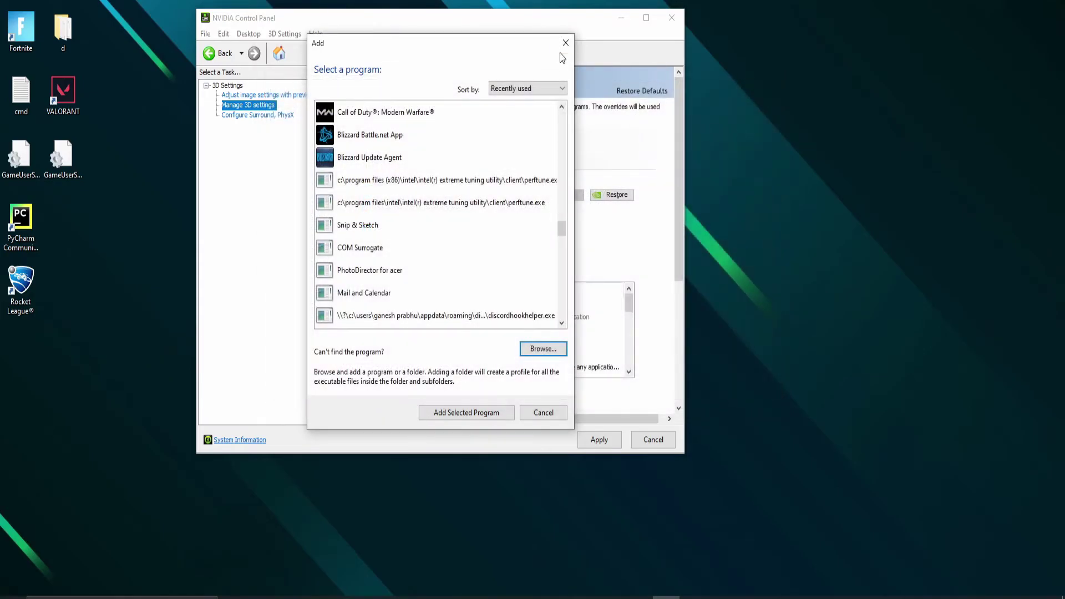
click(544, 412)
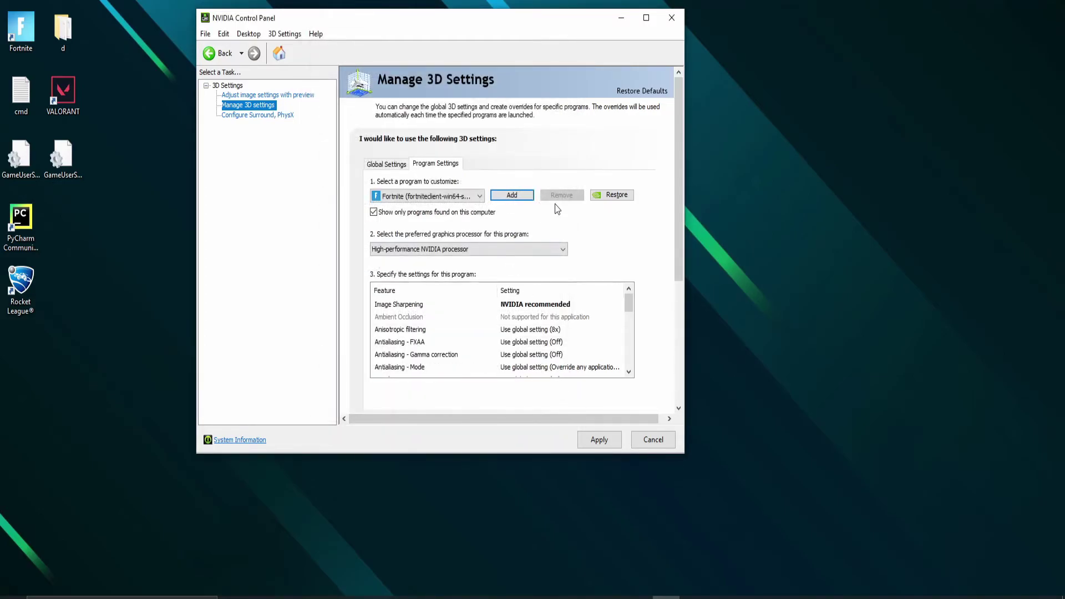
Set Fortnite's graphics processor to High-performance NVIDIA processor and apply.
click(495, 249)
click(437, 271)
click(438, 252)
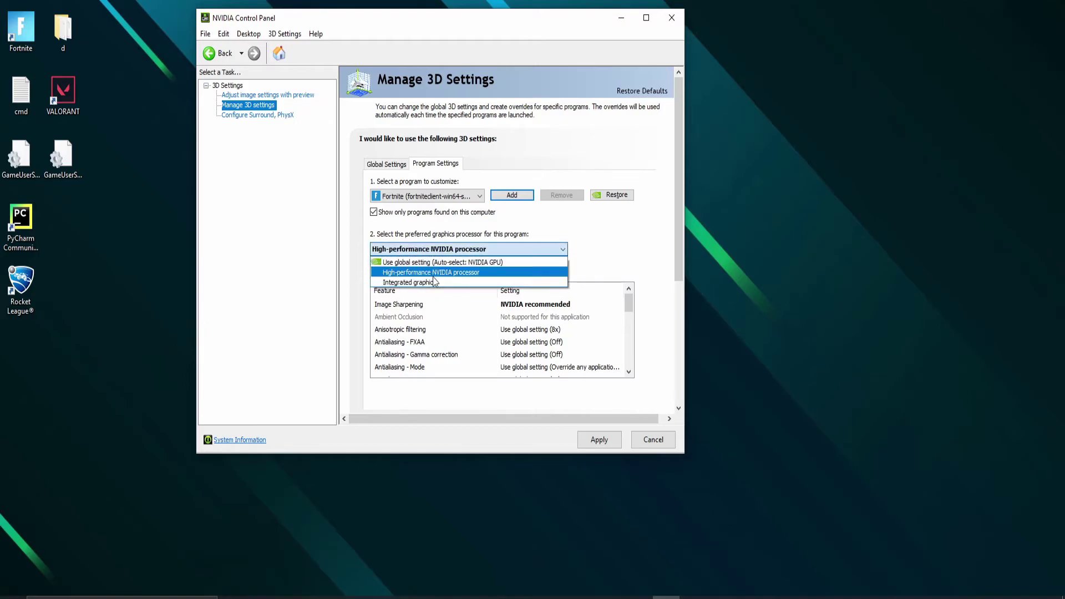
click(433, 274)
scroll(519, 304, down, 5)
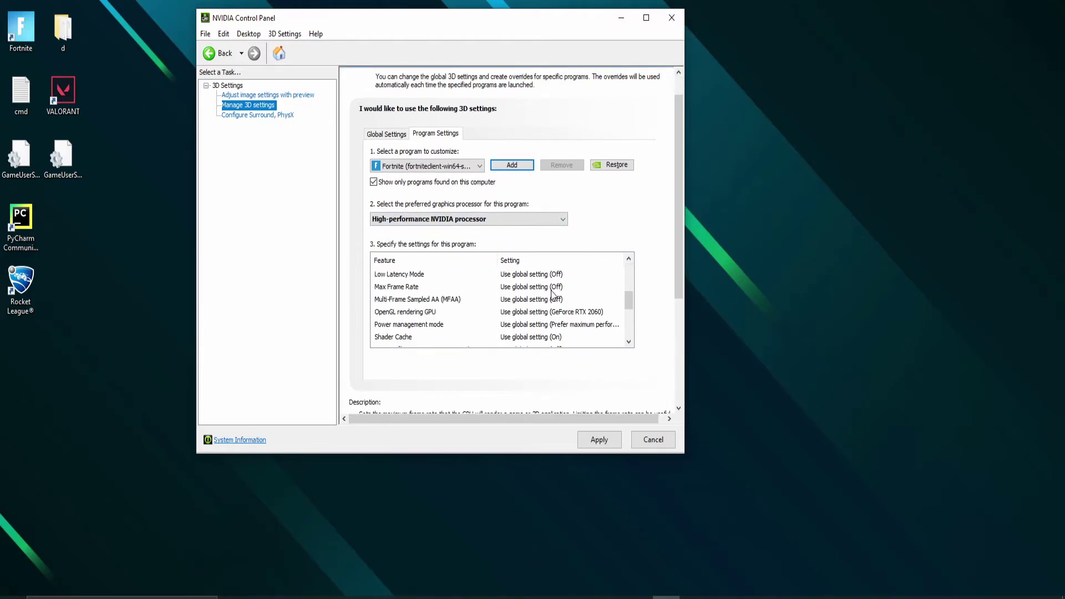
scroll(519, 304, down, 3)
click(598, 440)
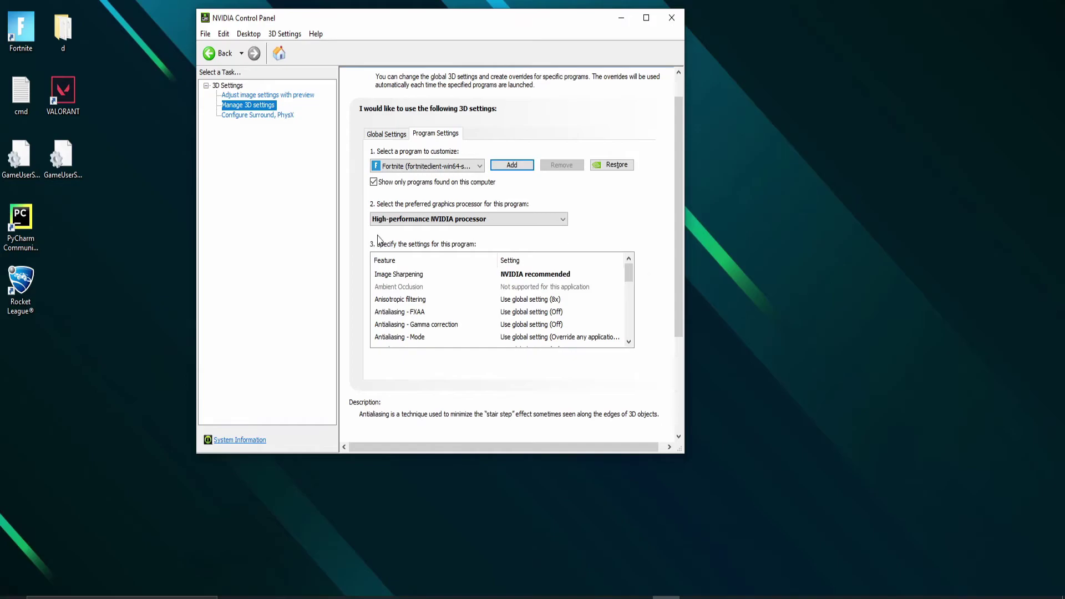
scroll(577, 297, down, 2)
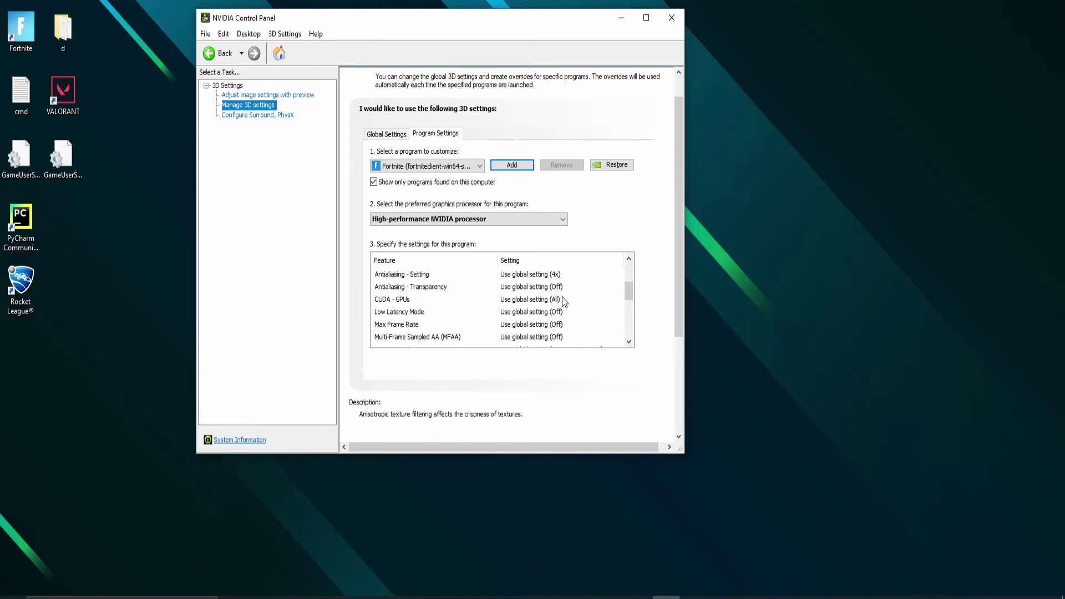
scroll(561, 299, down, 5)
Close NVIDIA Control Panel and launch GeForce Experience from Windows search.
click(671, 16)
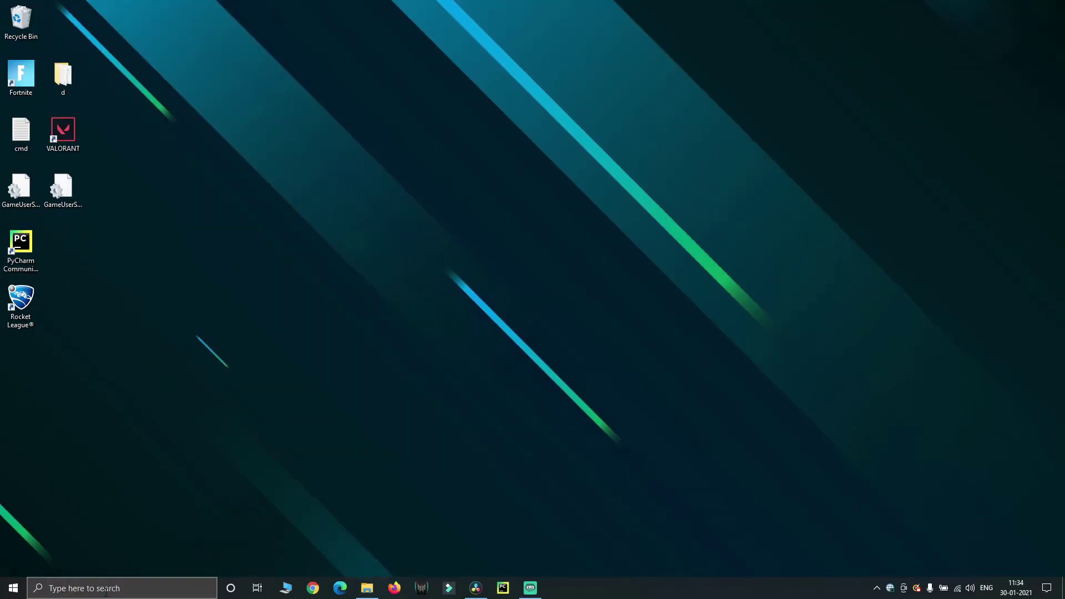
click(106, 592)
text(gefor)
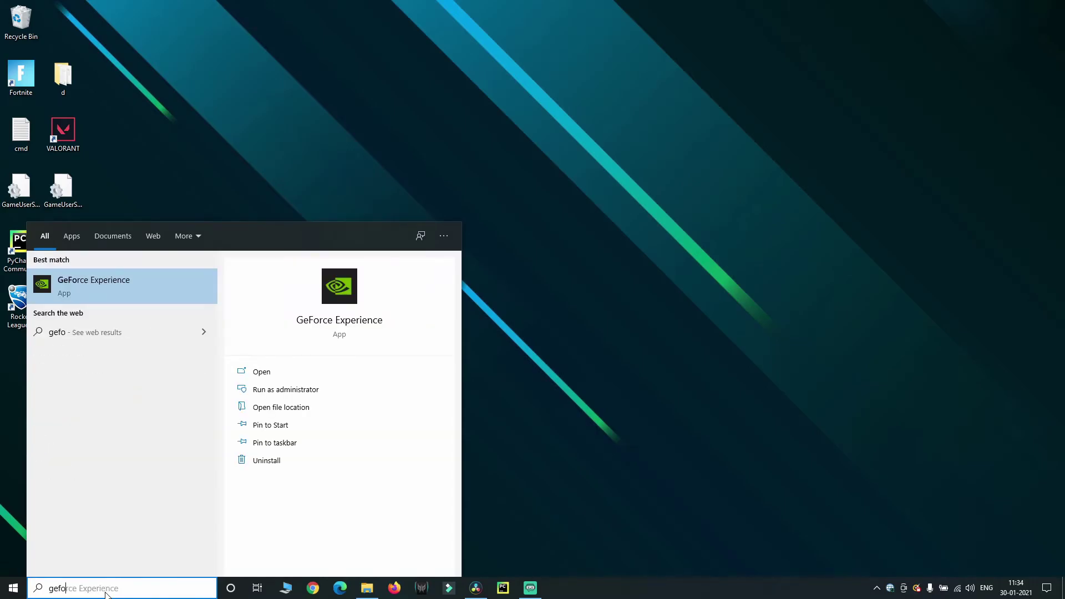
click(134, 294)
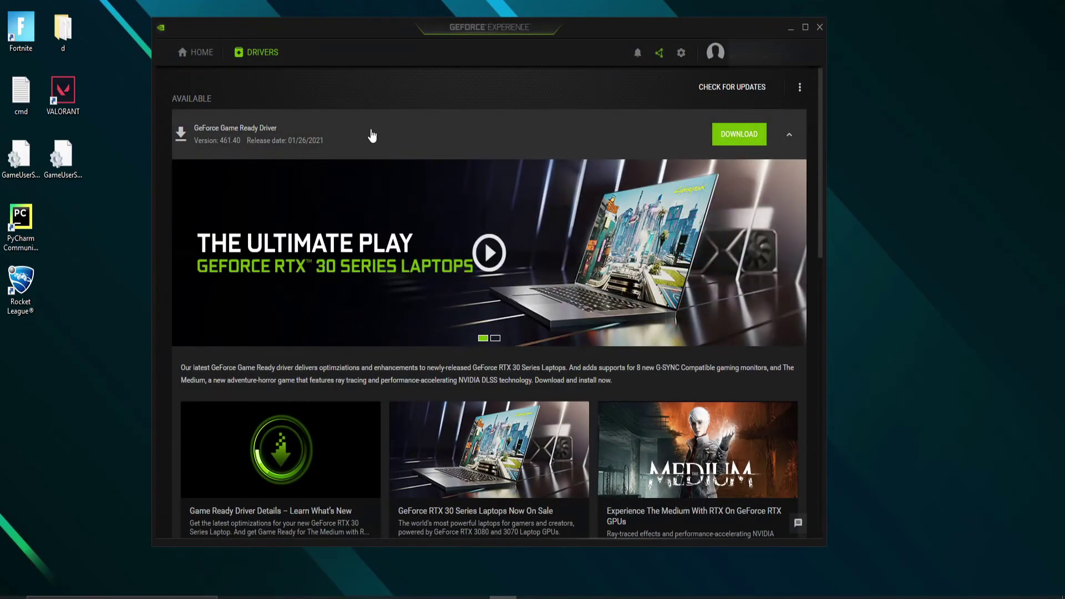
Check for driver updates and download GeForce Game Ready Driver 461.40.
click(736, 91)
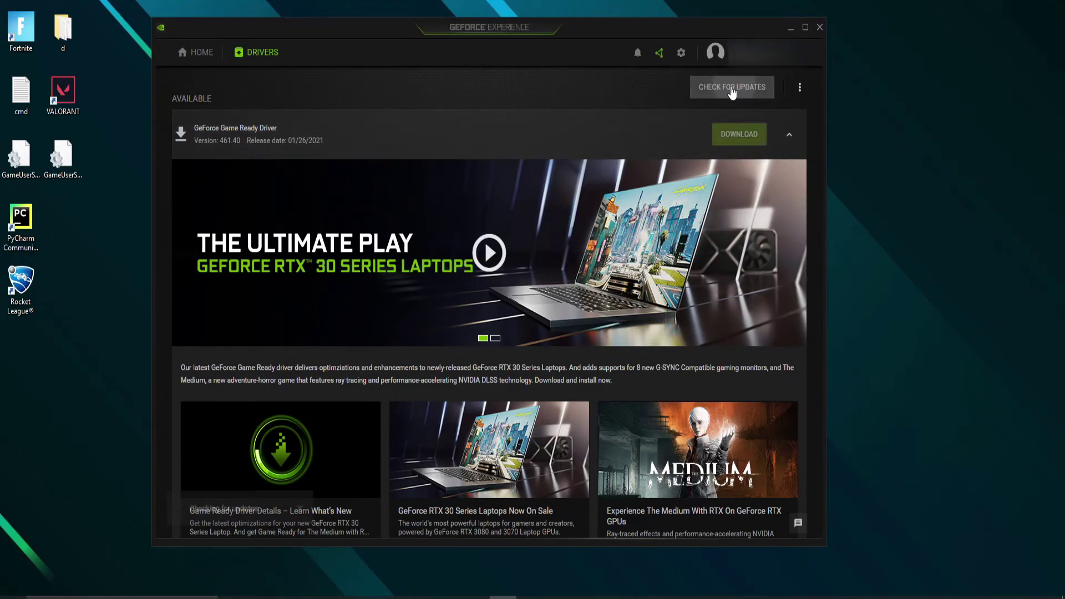
click(195, 52)
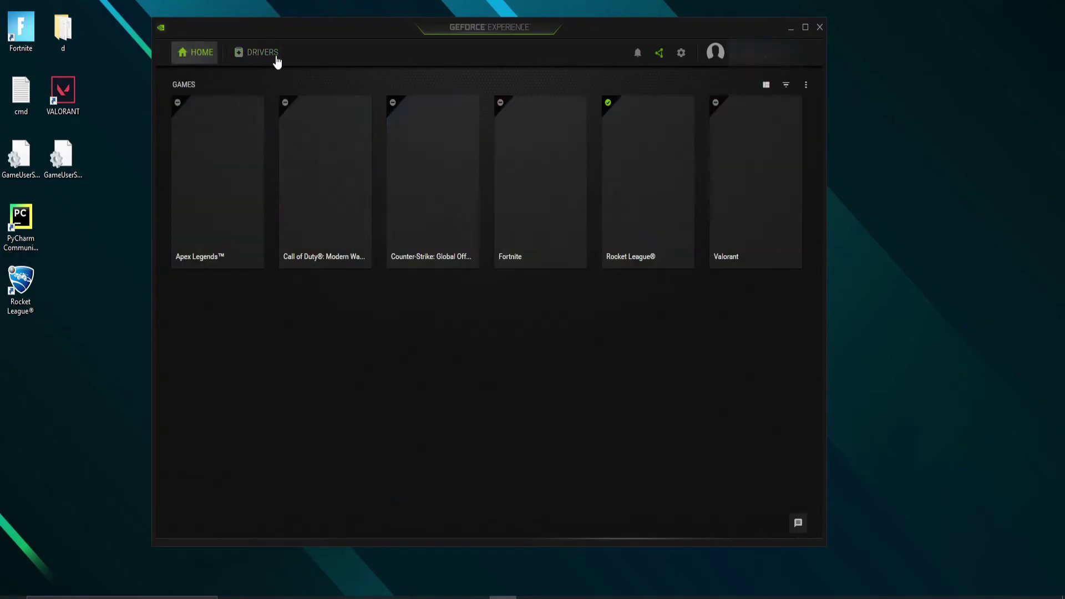
click(244, 54)
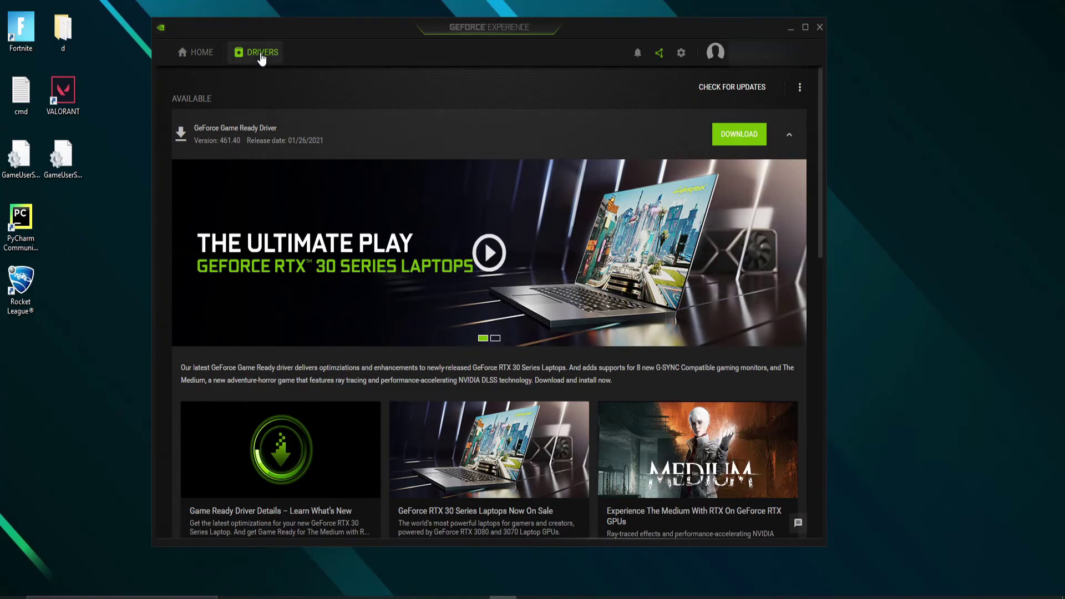
click(724, 88)
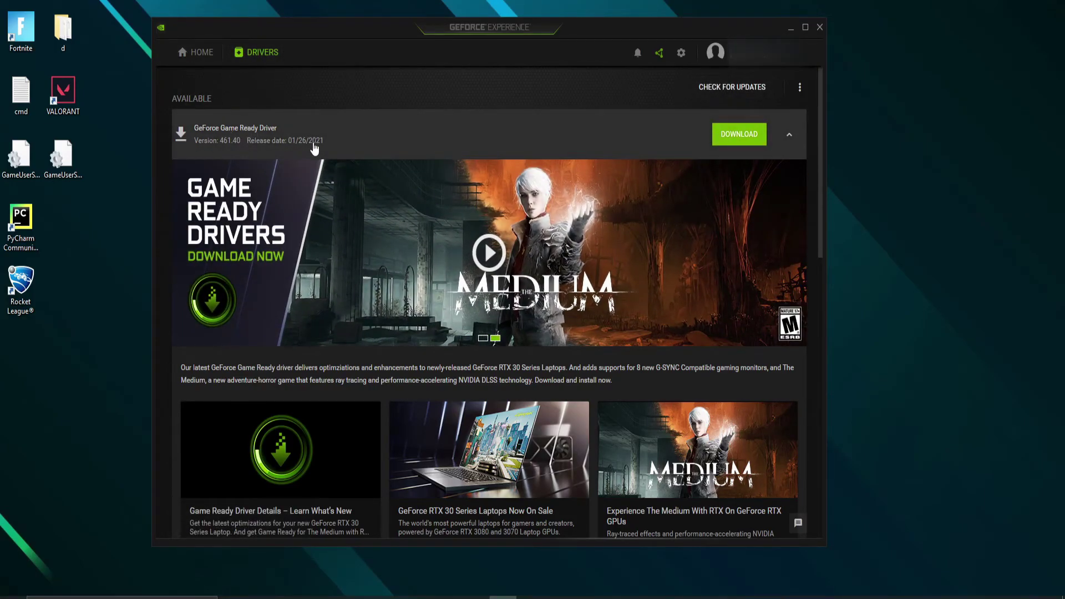
click(741, 140)
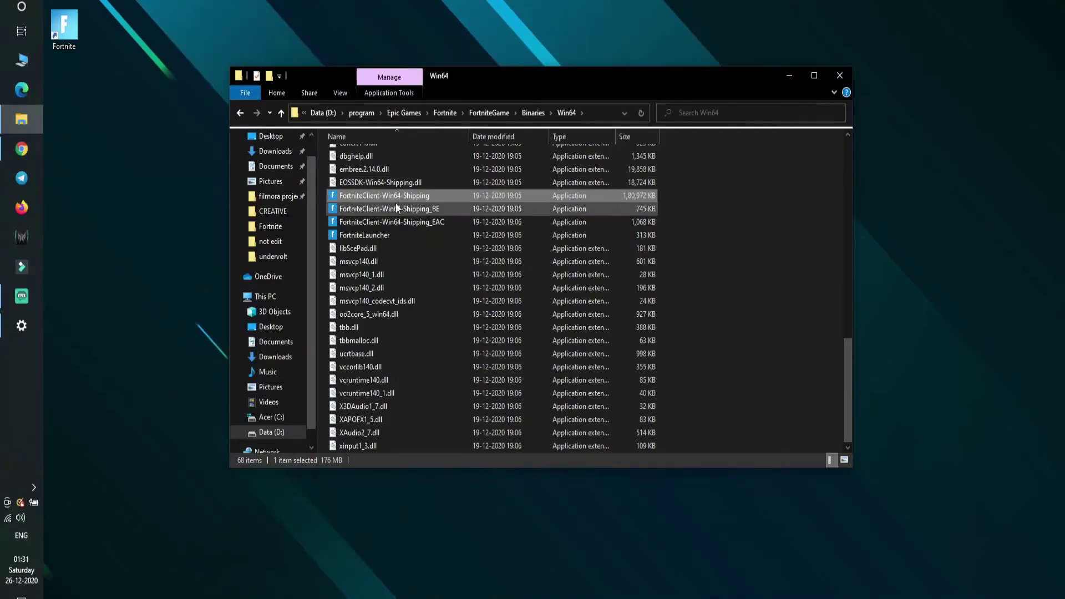
In FortniteClient-Win64-Shipping's Properties, tick Disable fullscreen optimizations on Compatibility and apply.
click(399, 195)
right_click(400, 195)
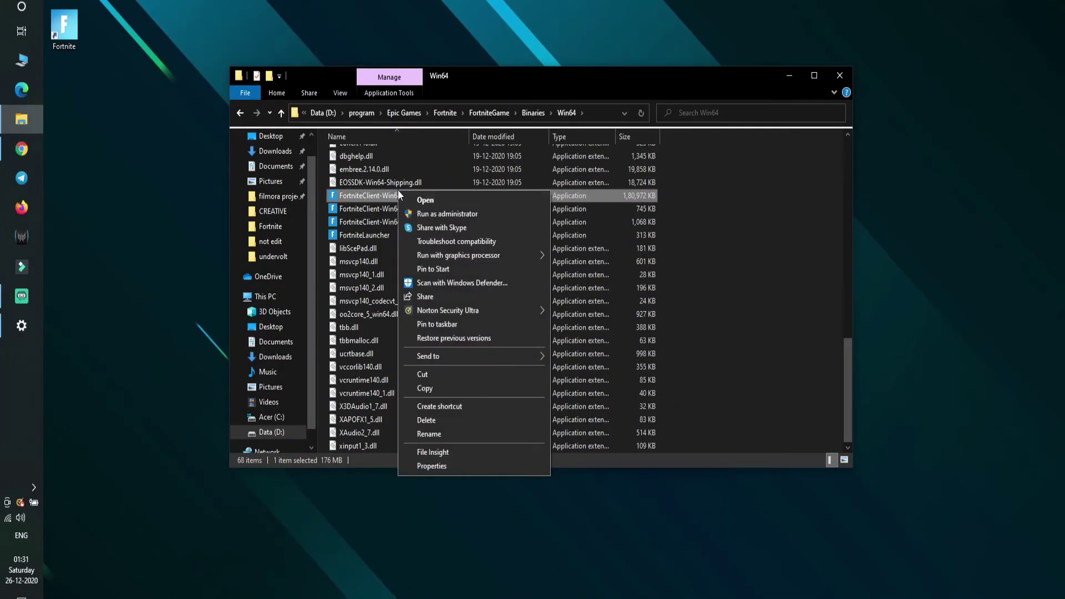
mouse_move(472, 255)
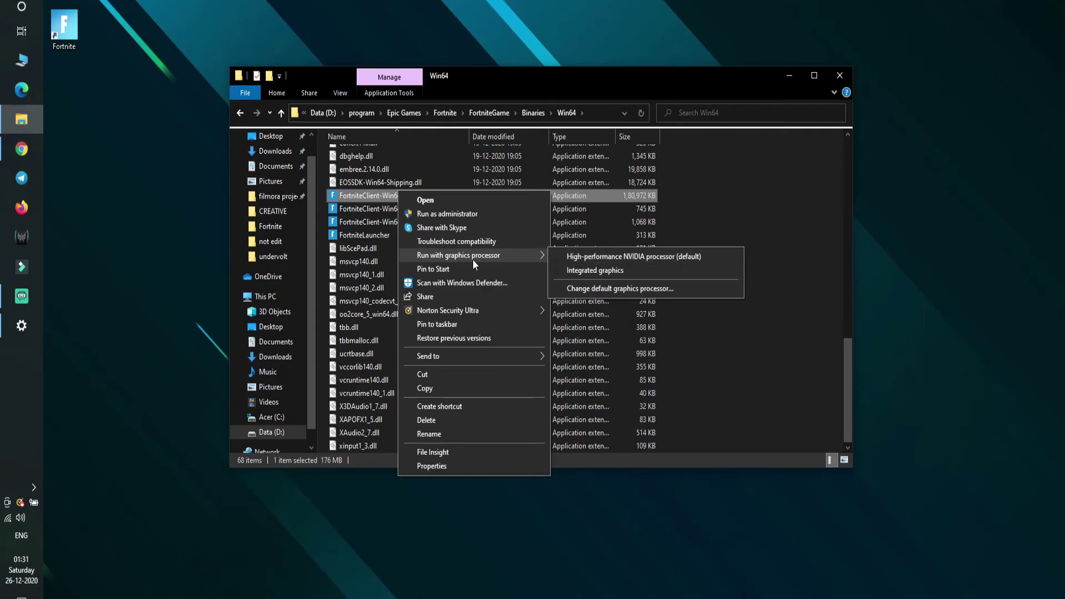
click(455, 468)
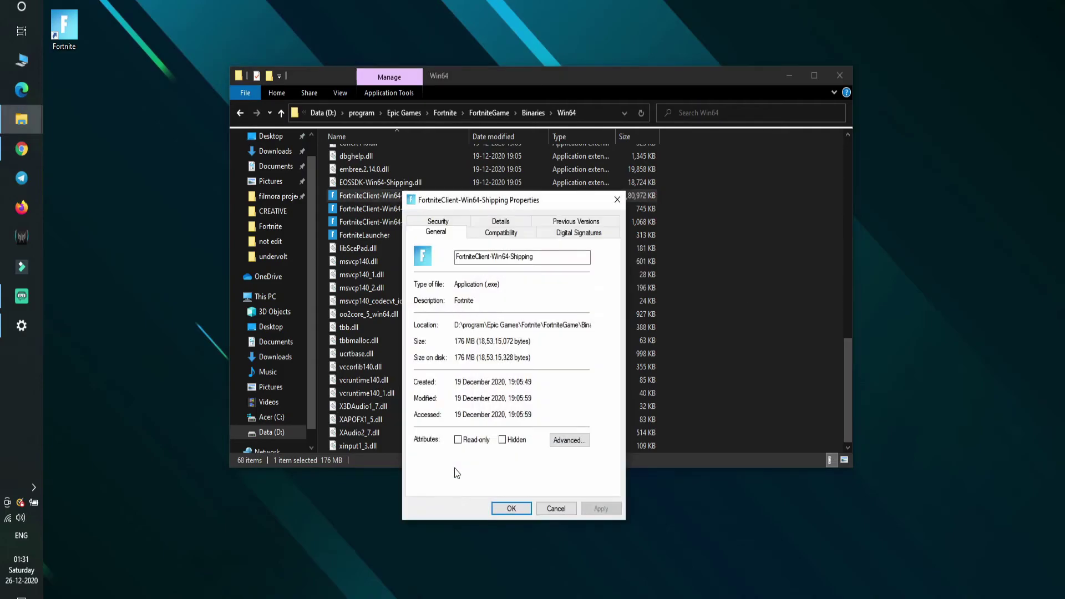
click(501, 234)
click(422, 417)
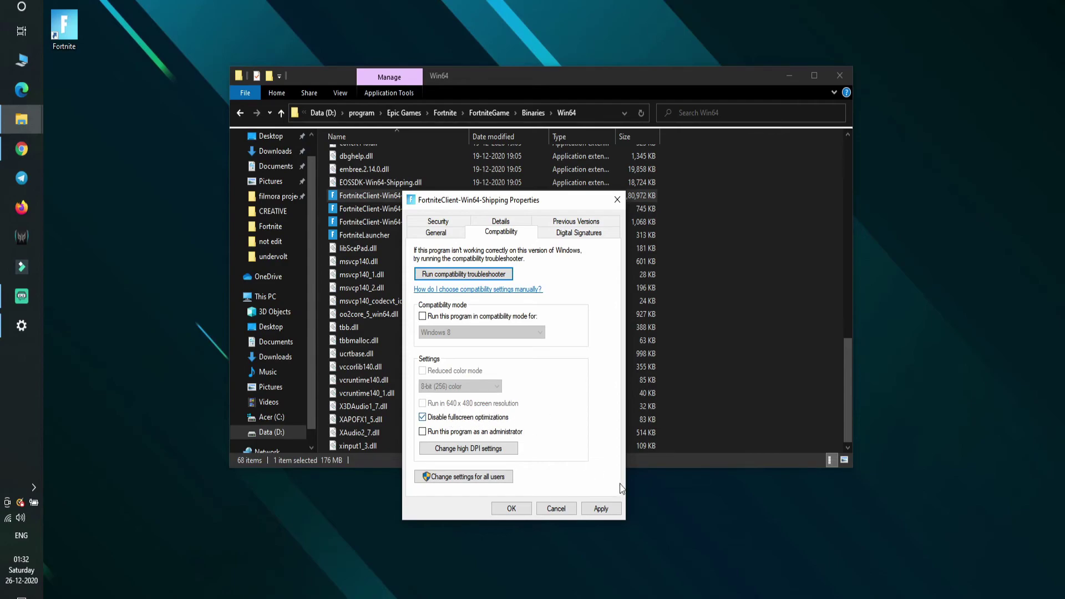
click(585, 513)
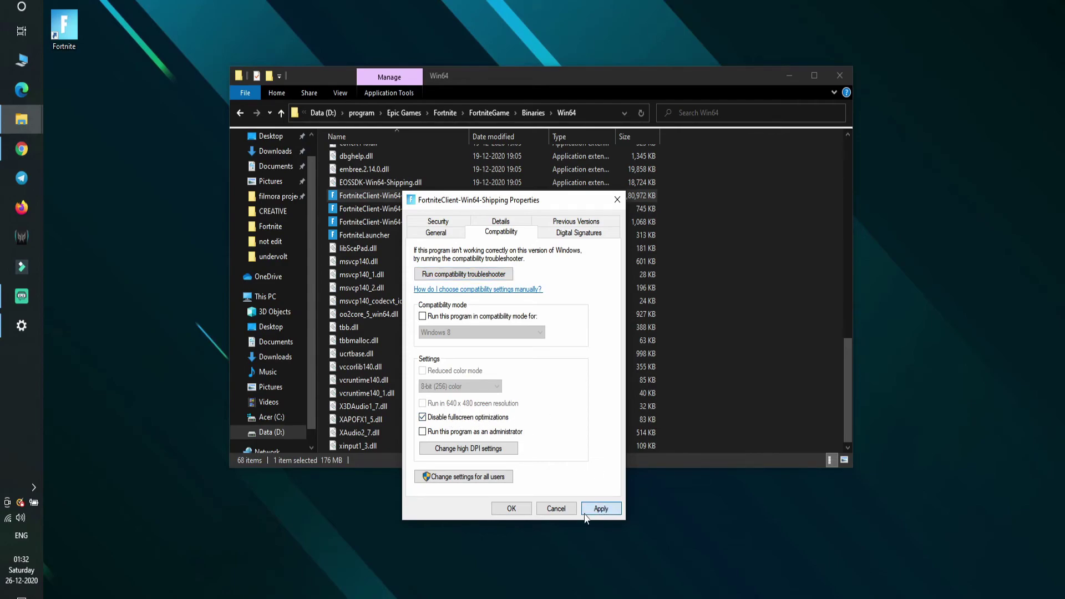
click(520, 508)
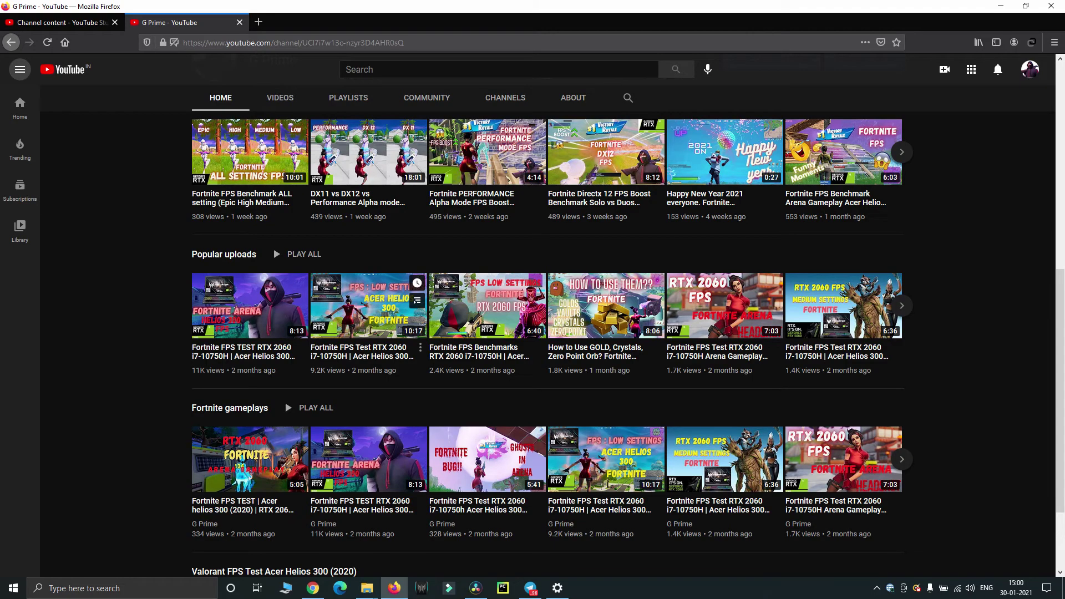